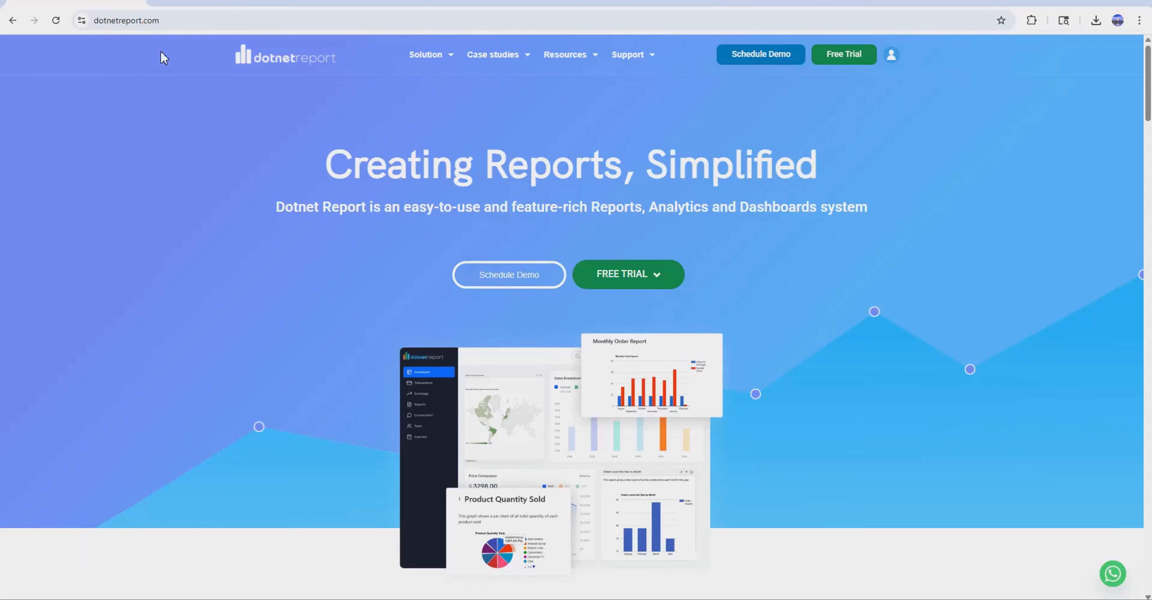
Register for the Dotnet Report free trial with the name Admin and the work email address.
click(180, 21)
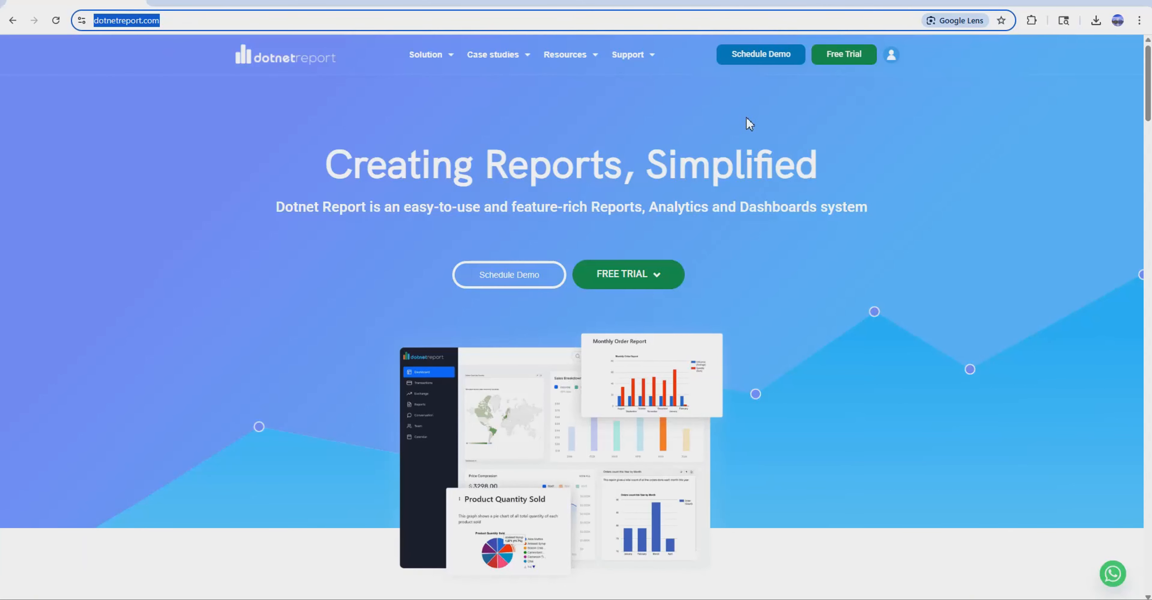
click(837, 66)
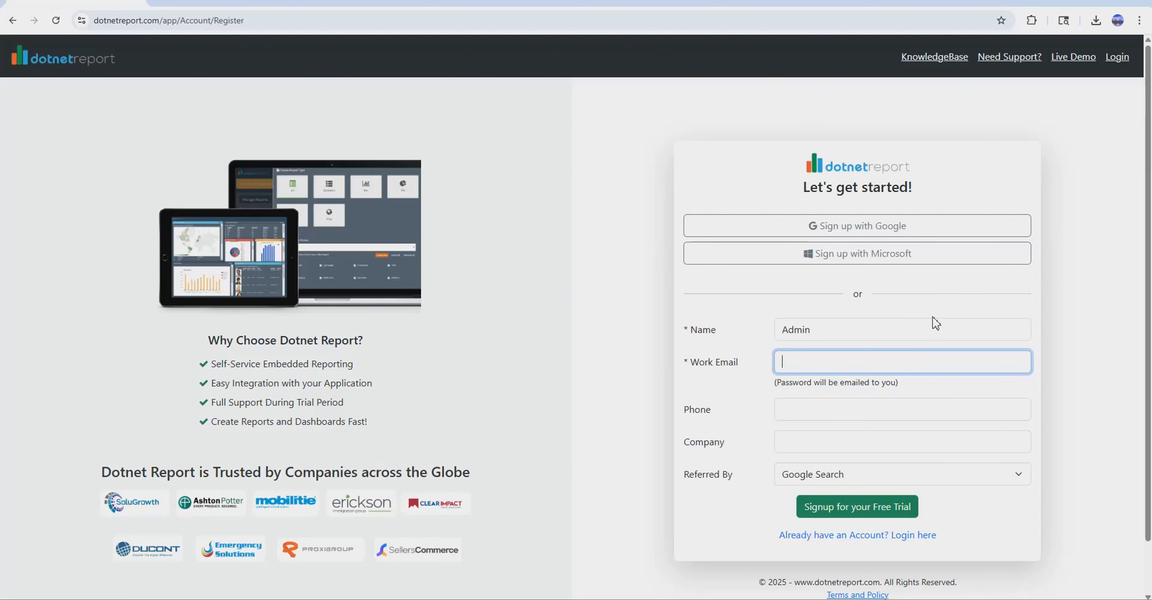
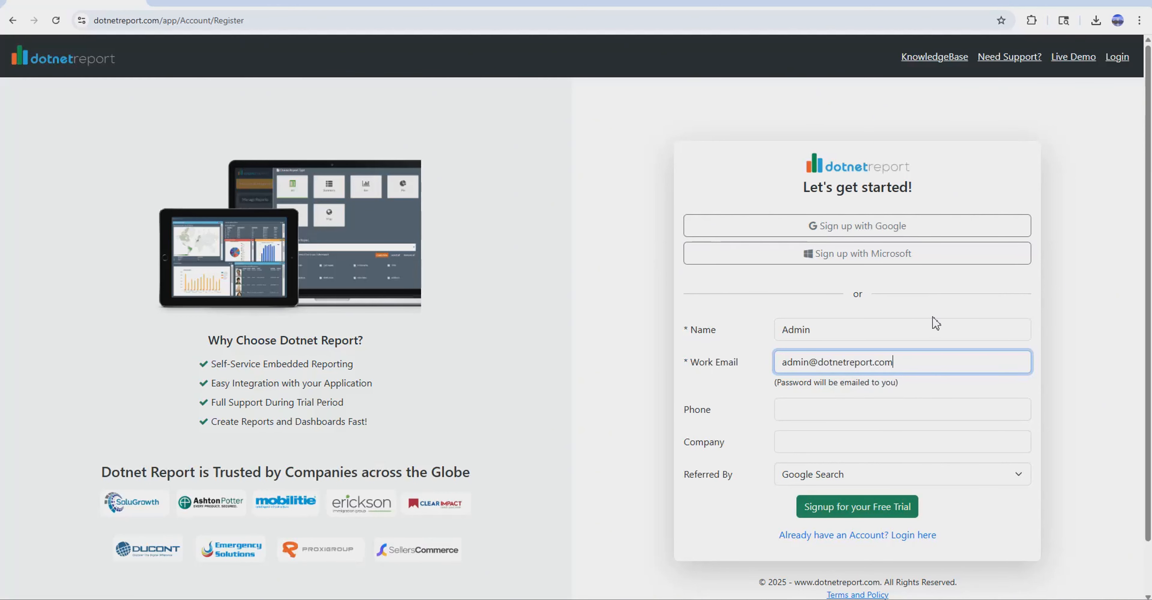
key(Return)
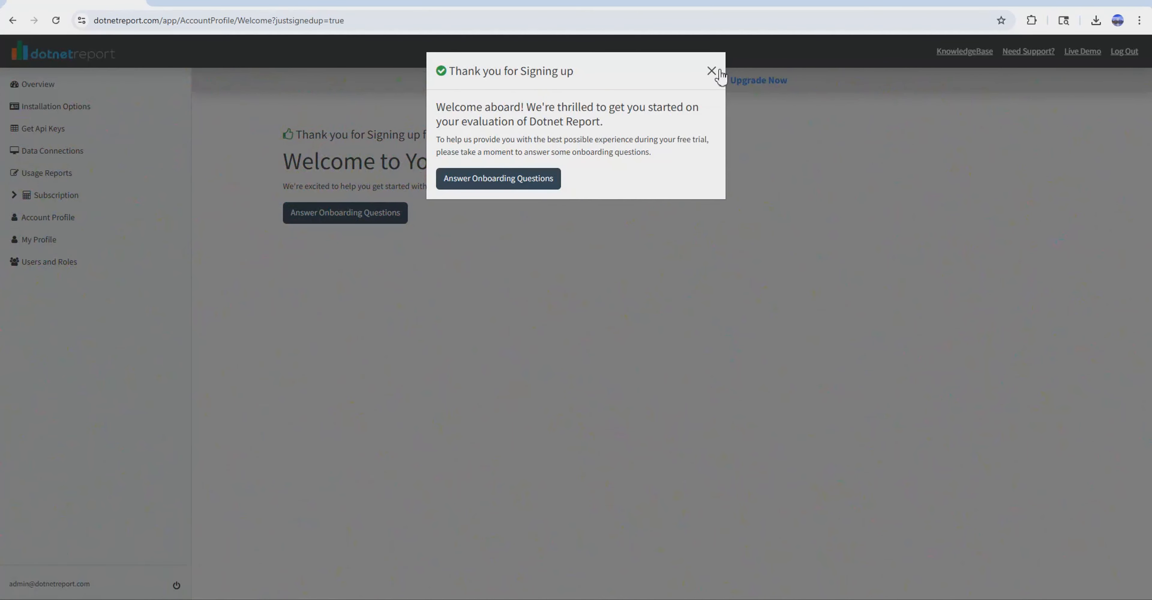
Dismiss the sign-up message and open the installation options to review the Standalone and Embedded/Integrated methods.
click(711, 71)
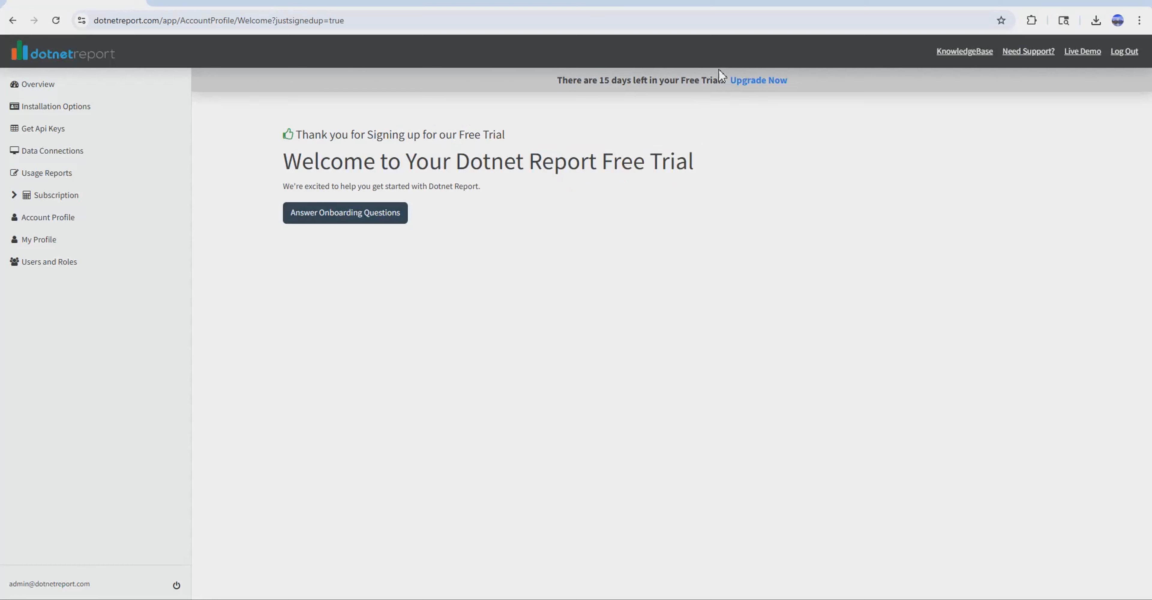
click(87, 107)
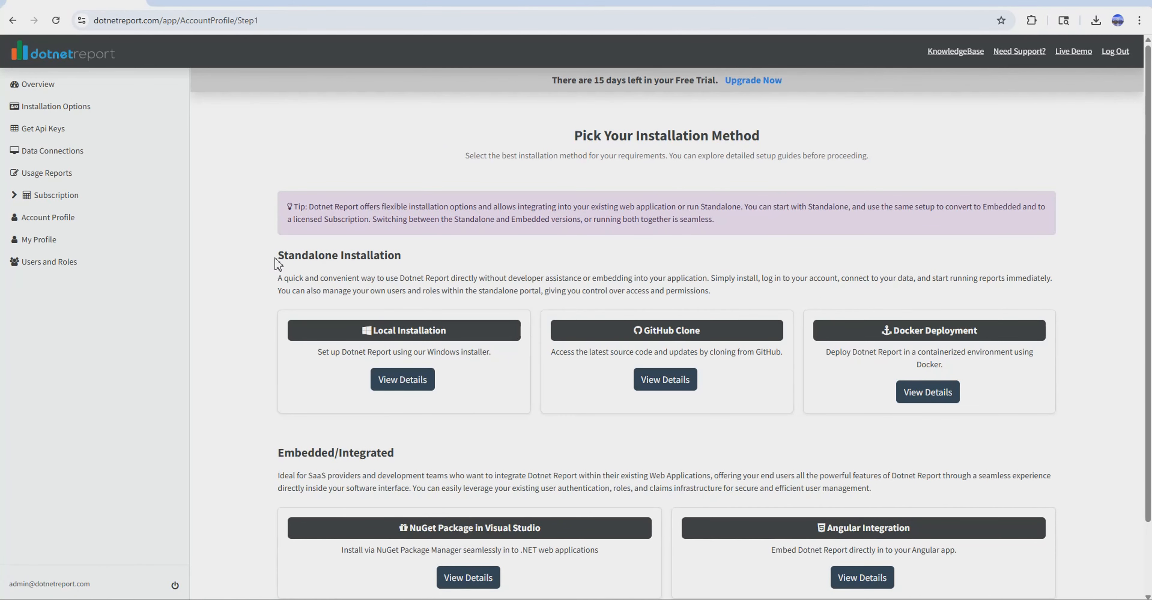
drag(276, 259, 402, 270)
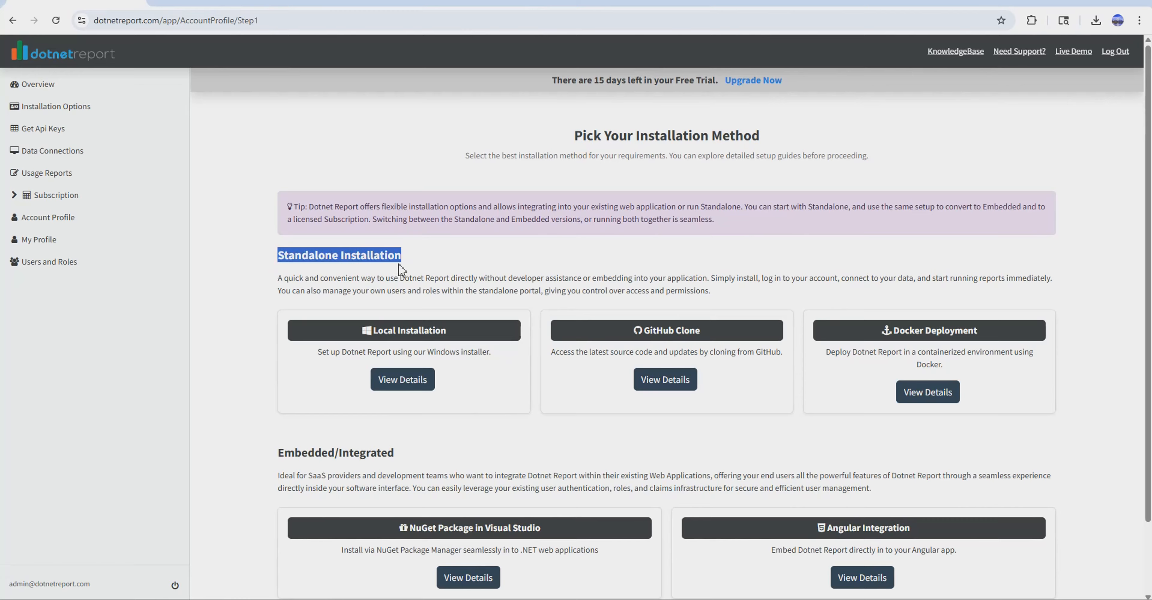
scroll(244, 451, down, 2)
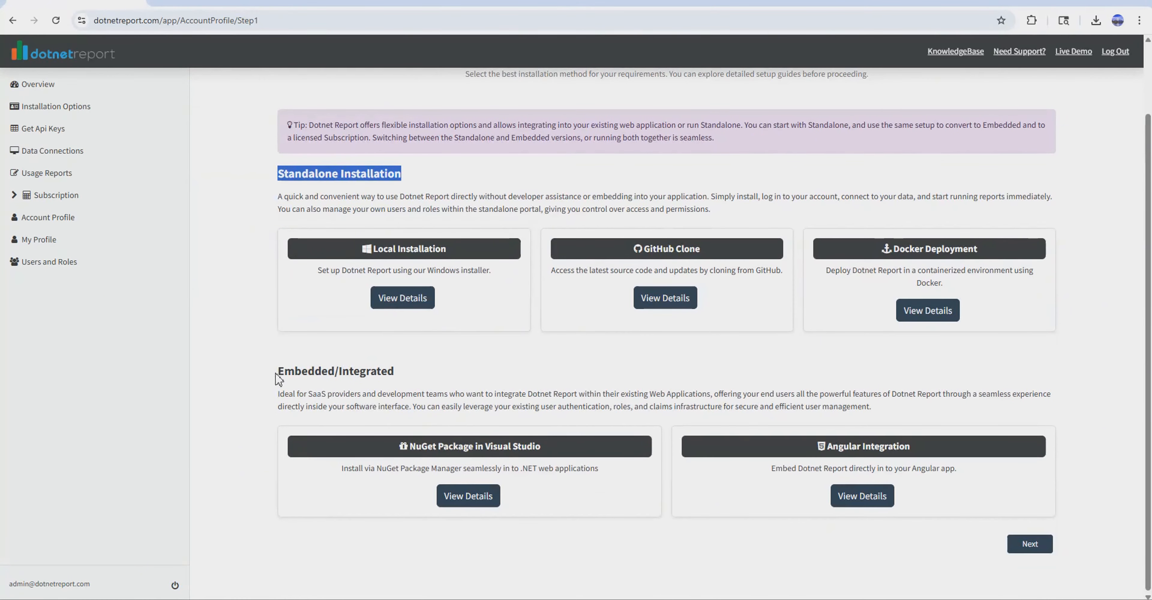
drag(276, 378, 402, 378)
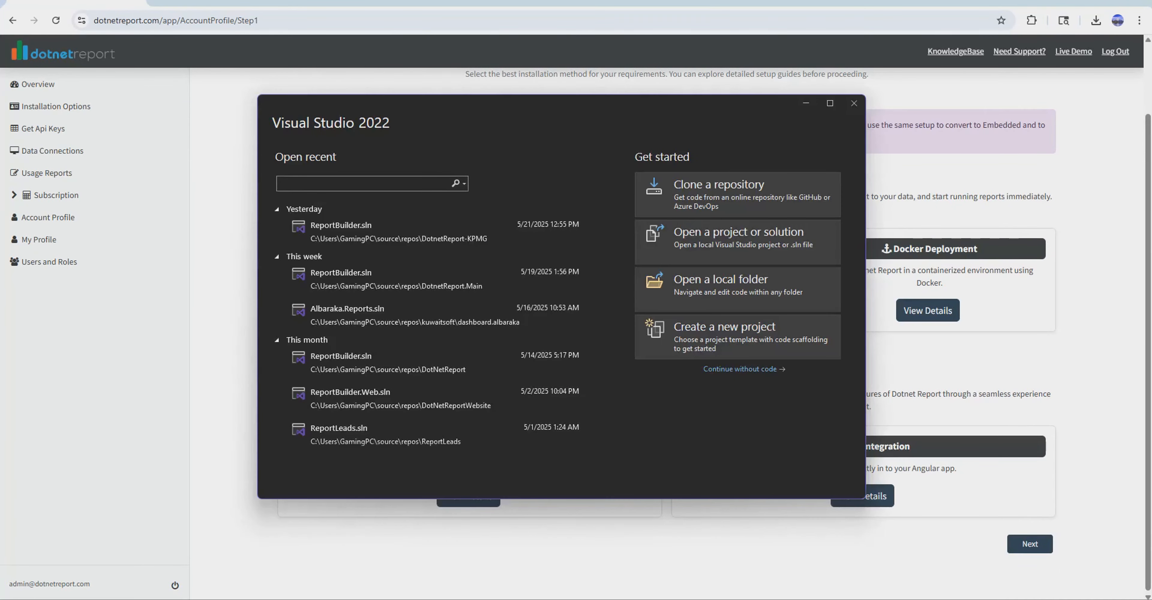
In Visual Studio 2022, create an ASP.NET Core Web App (Model-View-Controller) project named DotnetReport-jobs on .NET 8.0.
click(698, 326)
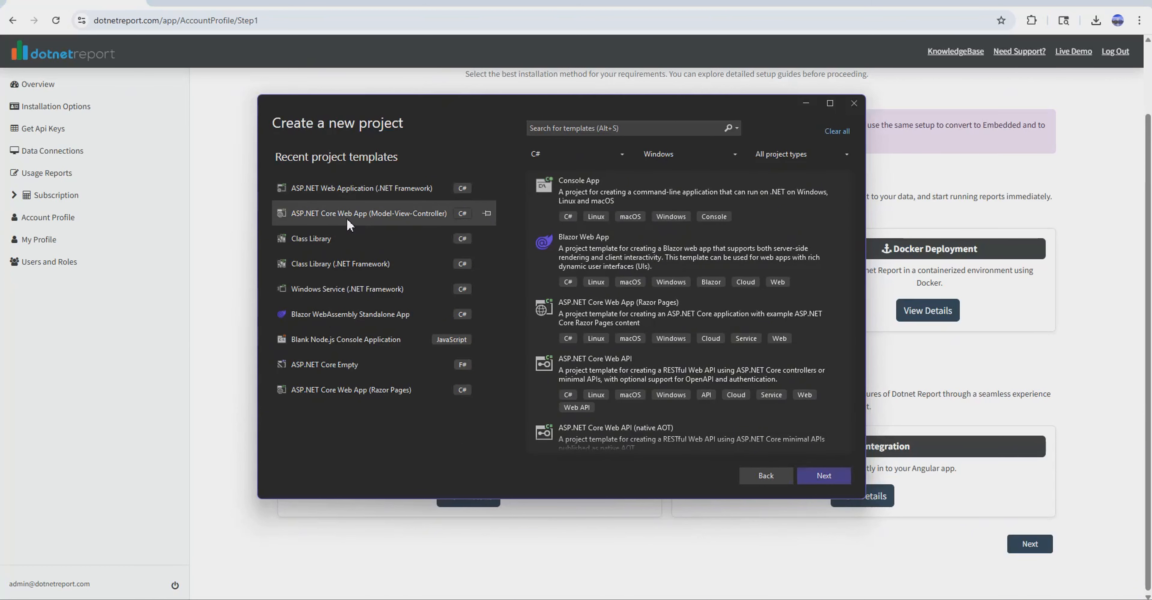
click(824, 477)
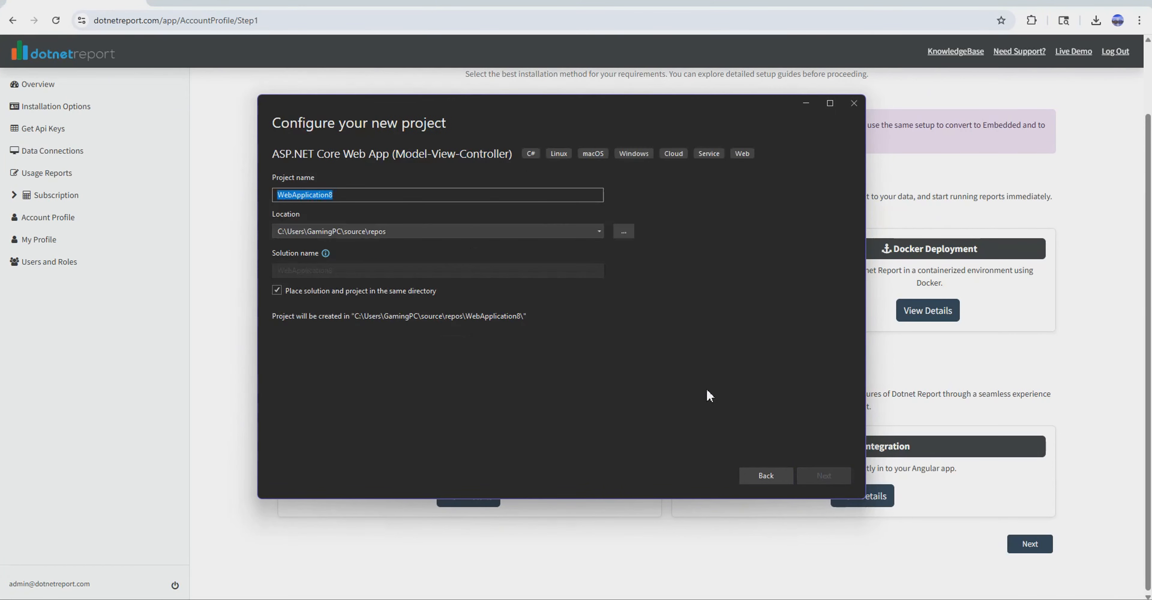
text(DotnetReport-jobs)
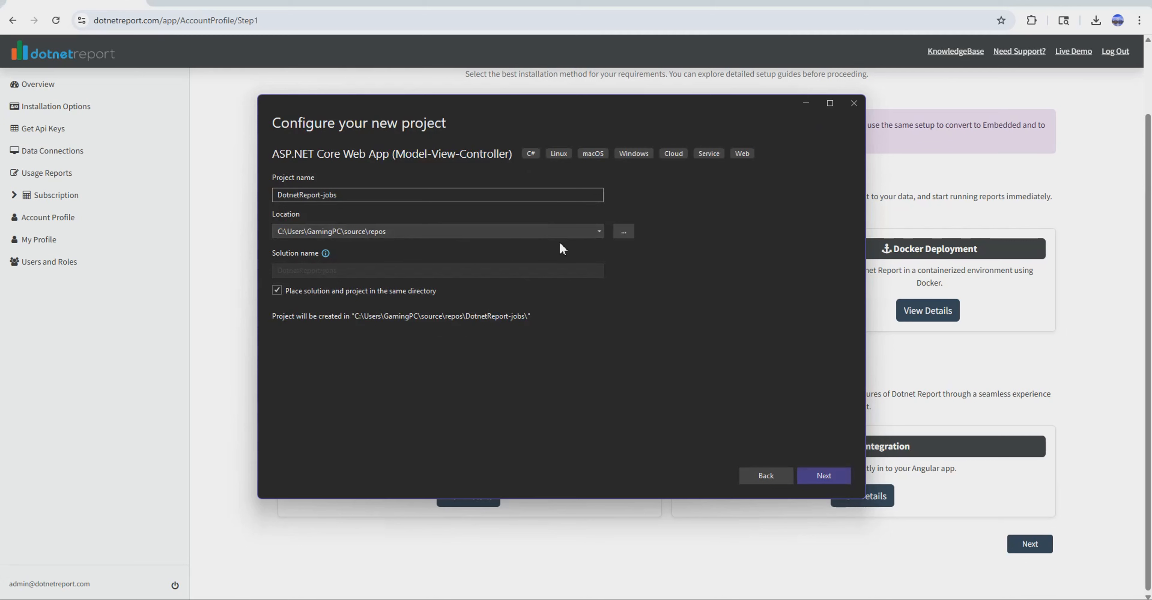
click(824, 476)
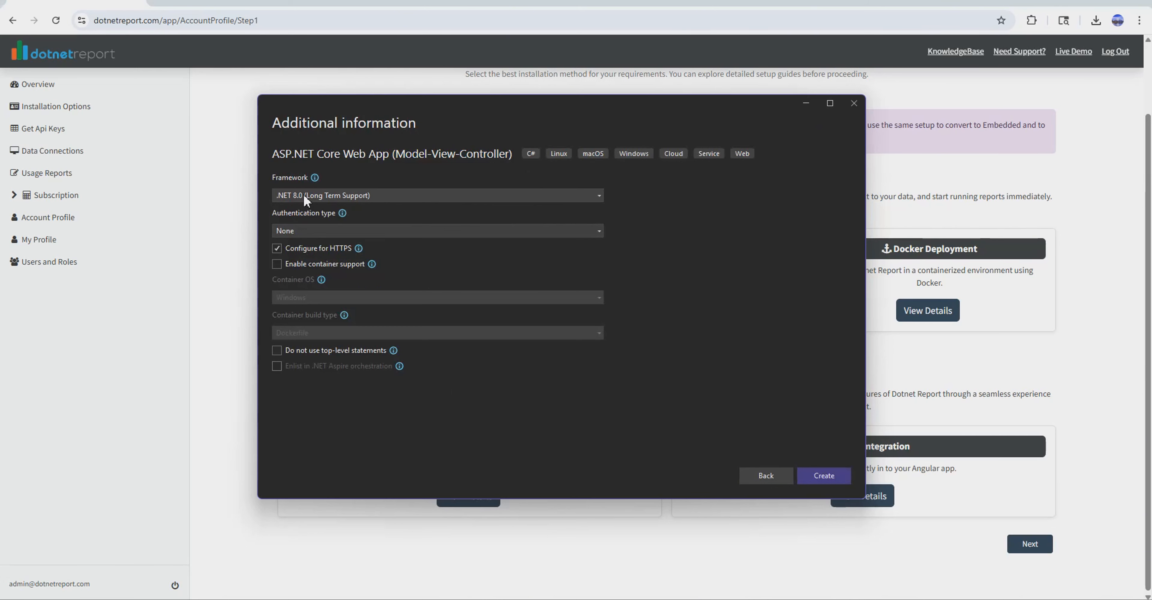
click(834, 477)
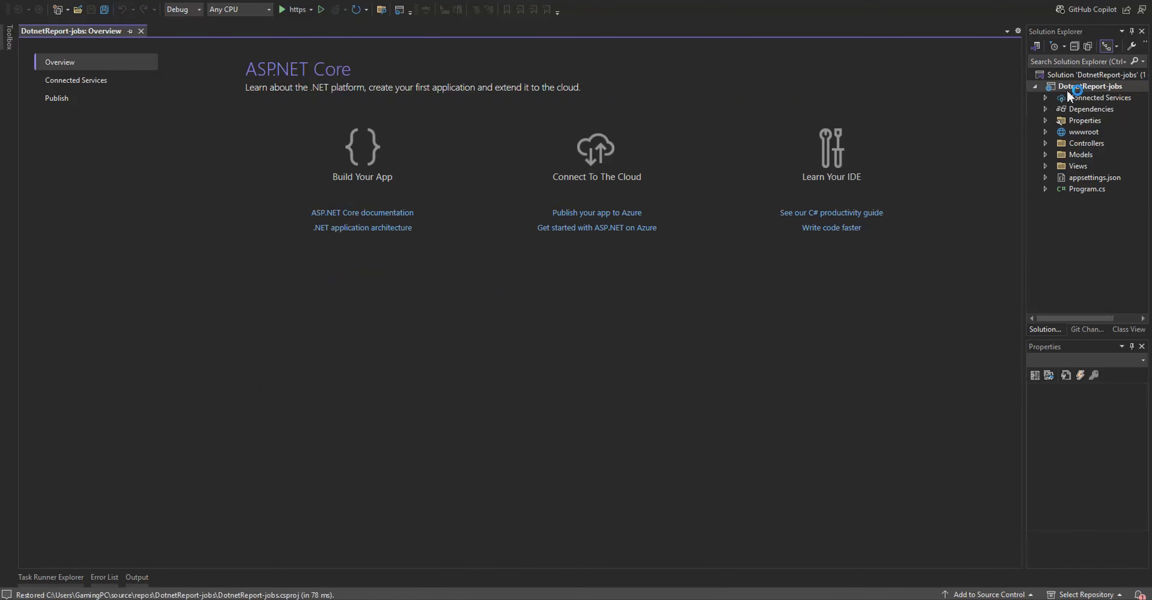
Find the dotnetreport NuGet package, install version 6.0.3 into the DotnetReport-jobs project and accept the license terms.
right_click(1064, 88)
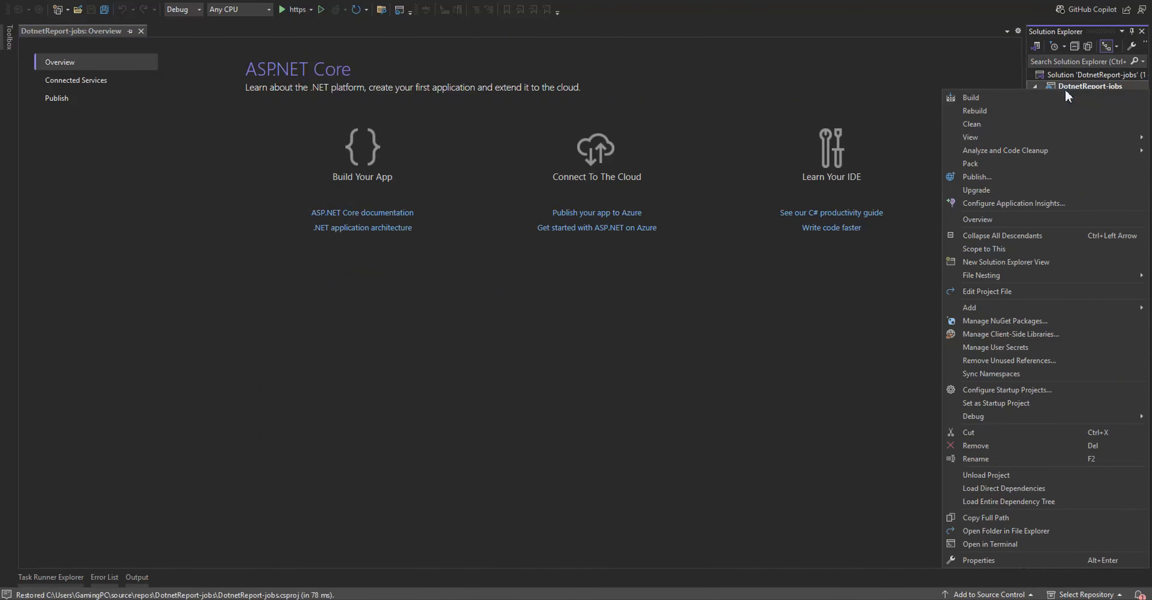
click(965, 319)
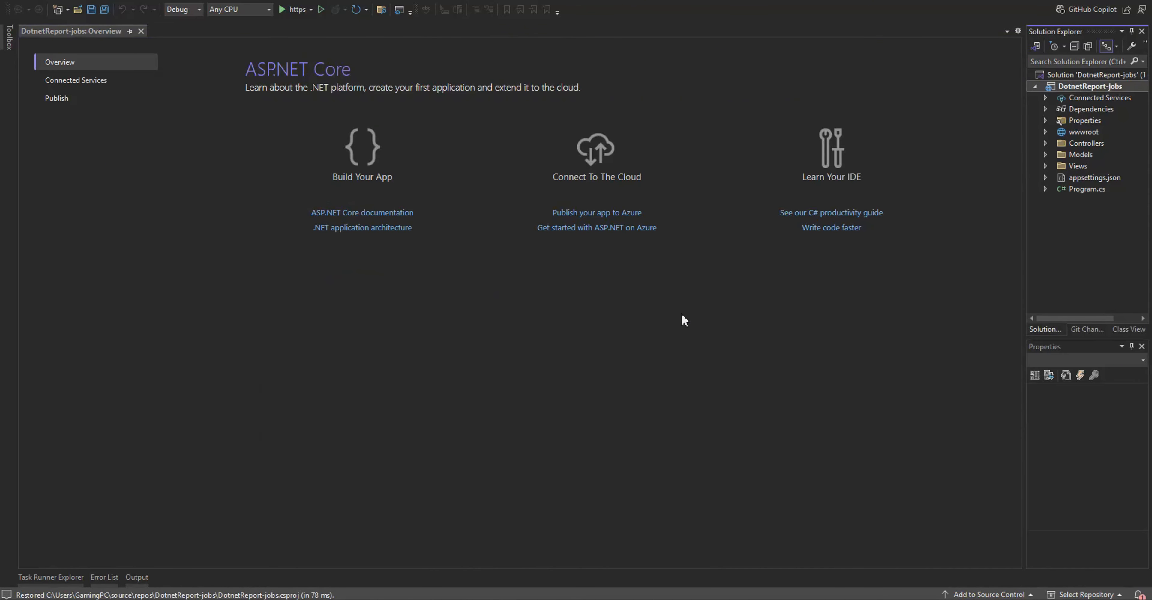
text(dotnetreport)
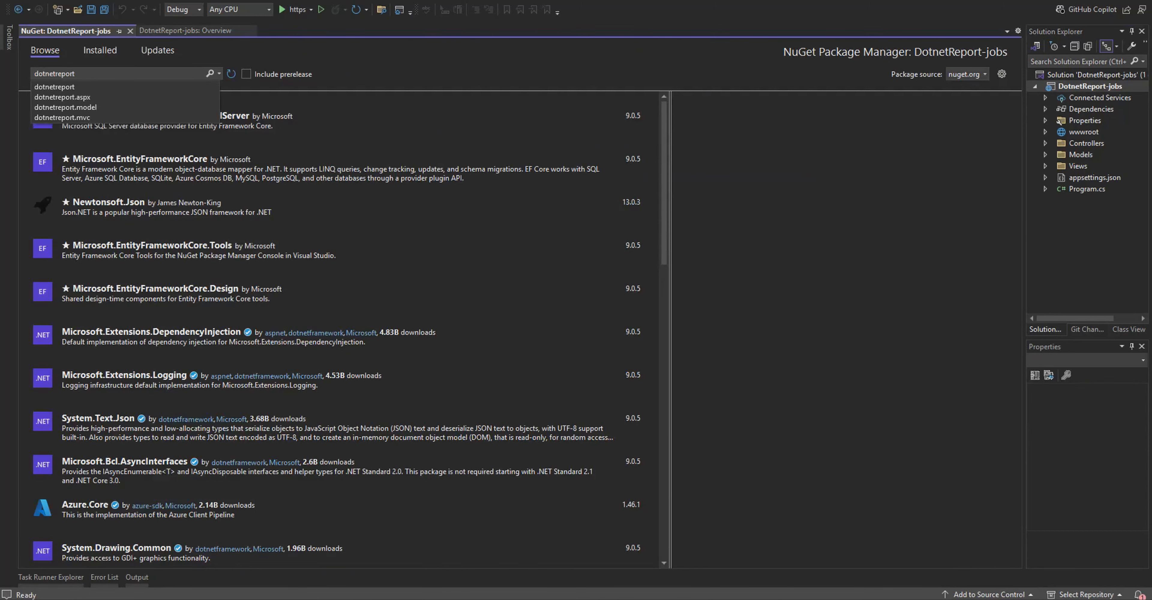
key(Return)
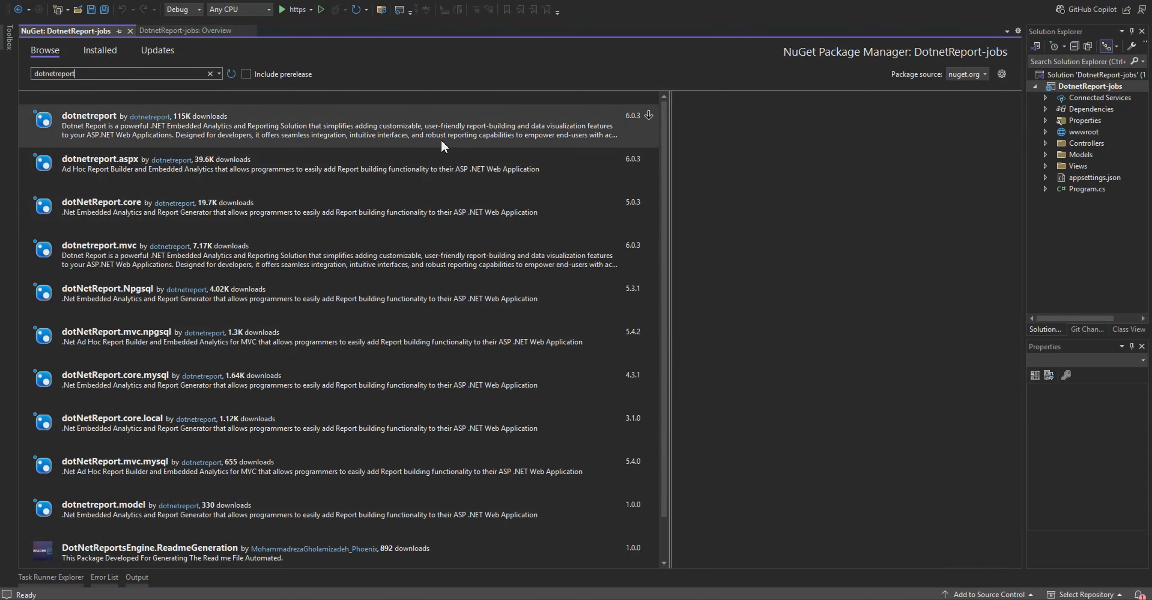
click(445, 144)
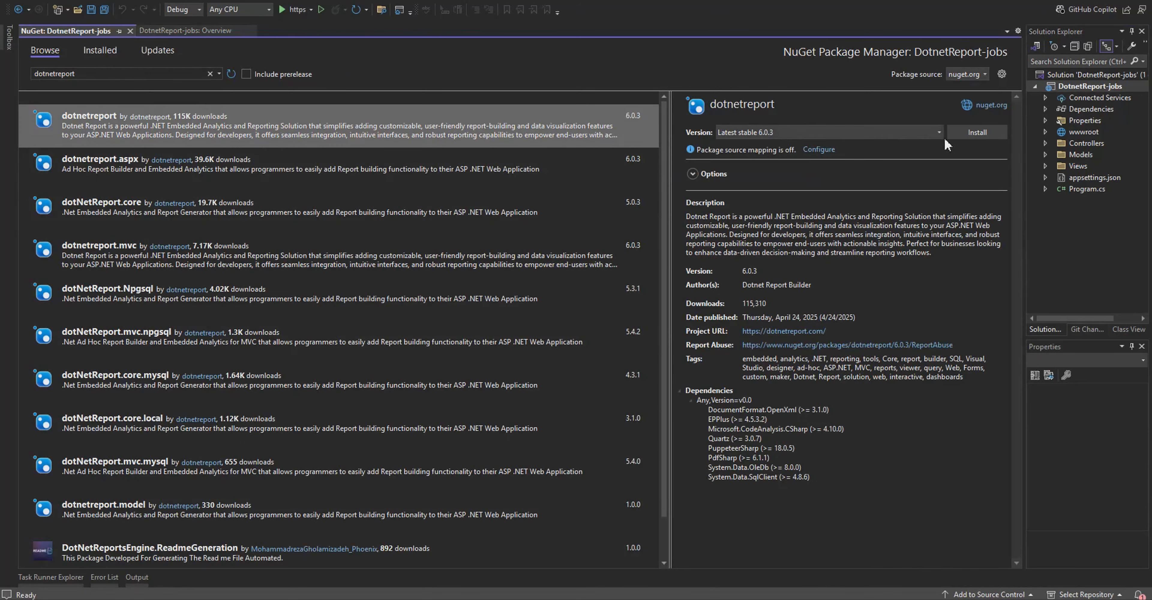
click(970, 135)
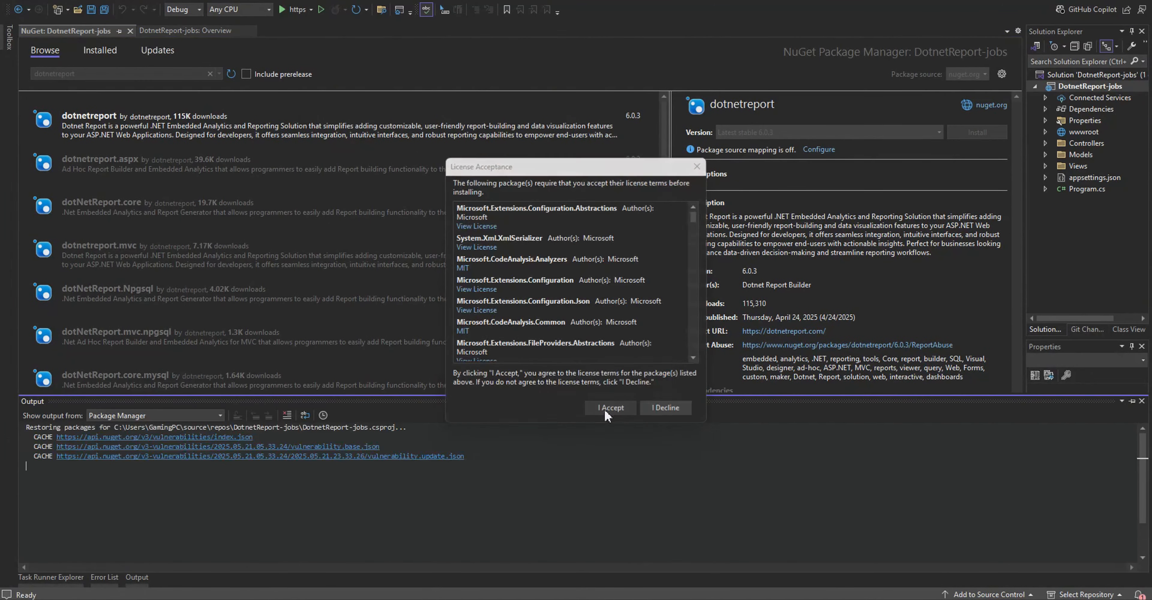
click(603, 409)
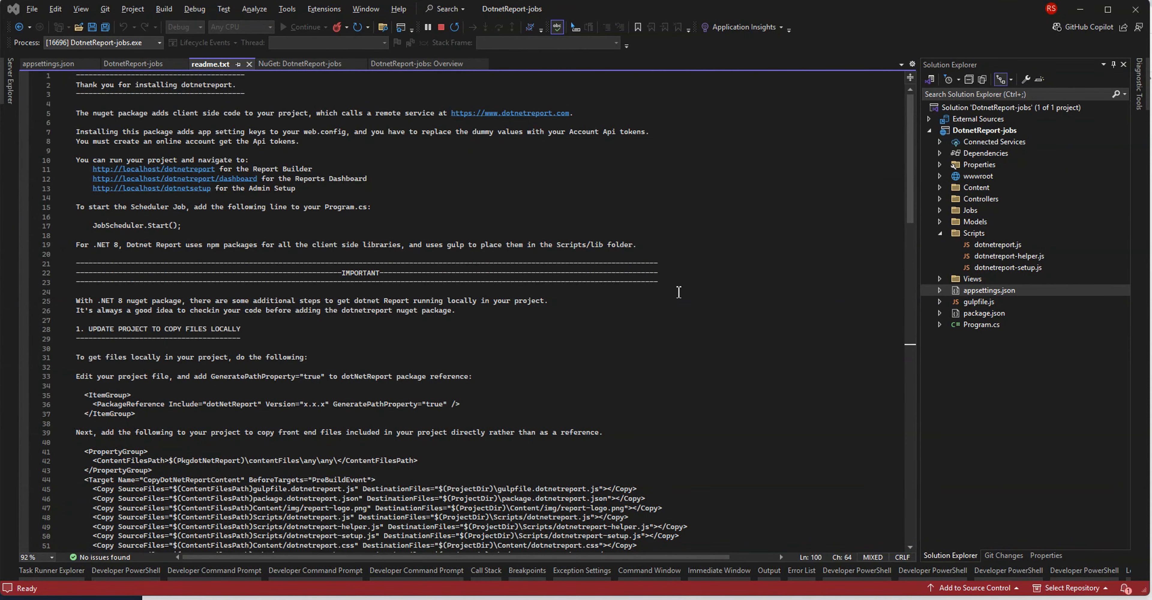
Examine DotNetReportApiController.cs and DotNetReportController.cs in the project's Controllers folder.
click(938, 199)
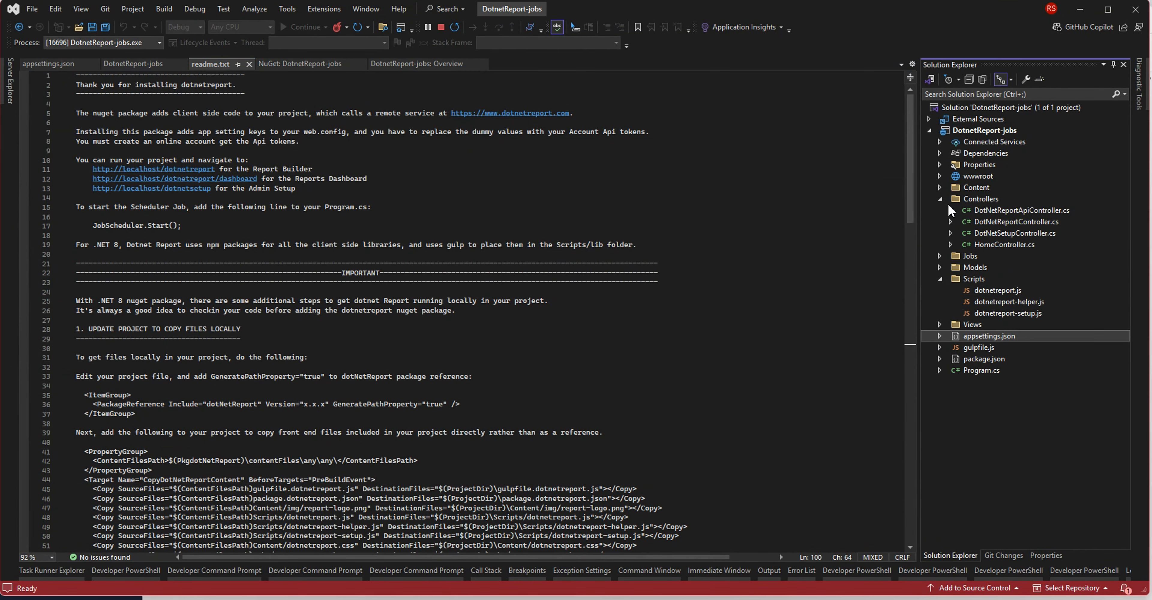
double_click(1001, 214)
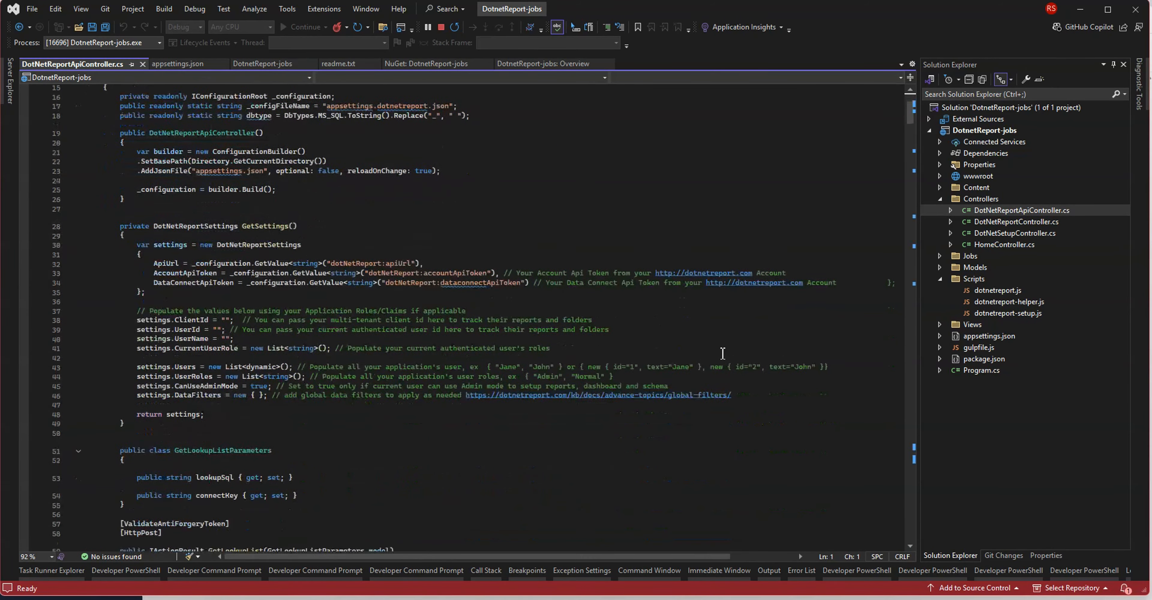
double_click(991, 222)
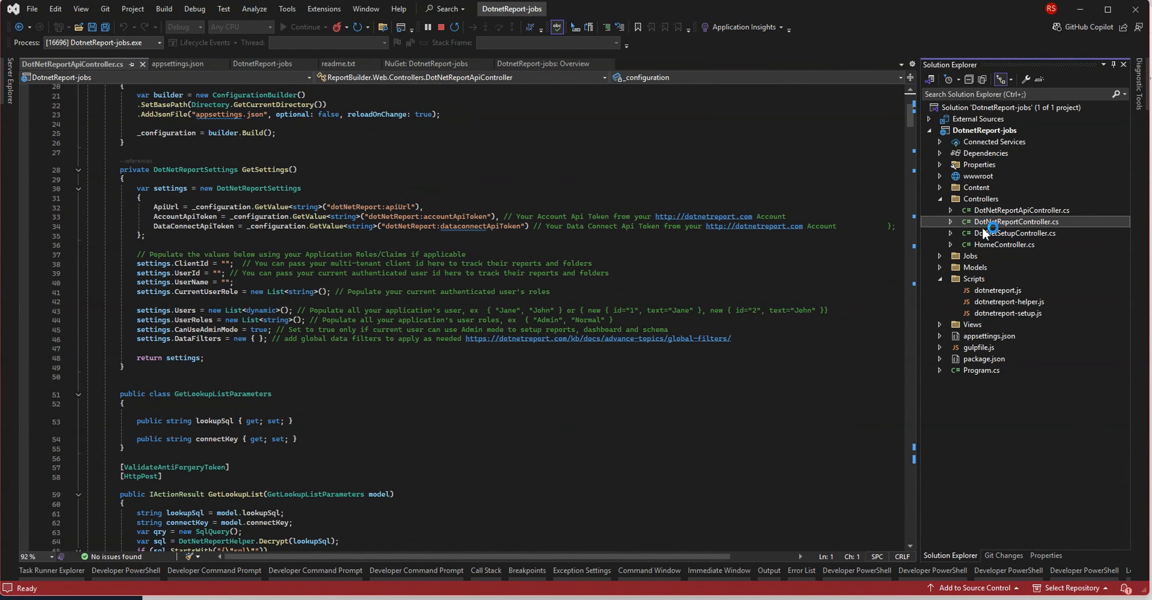
scroll(658, 396, down, 10)
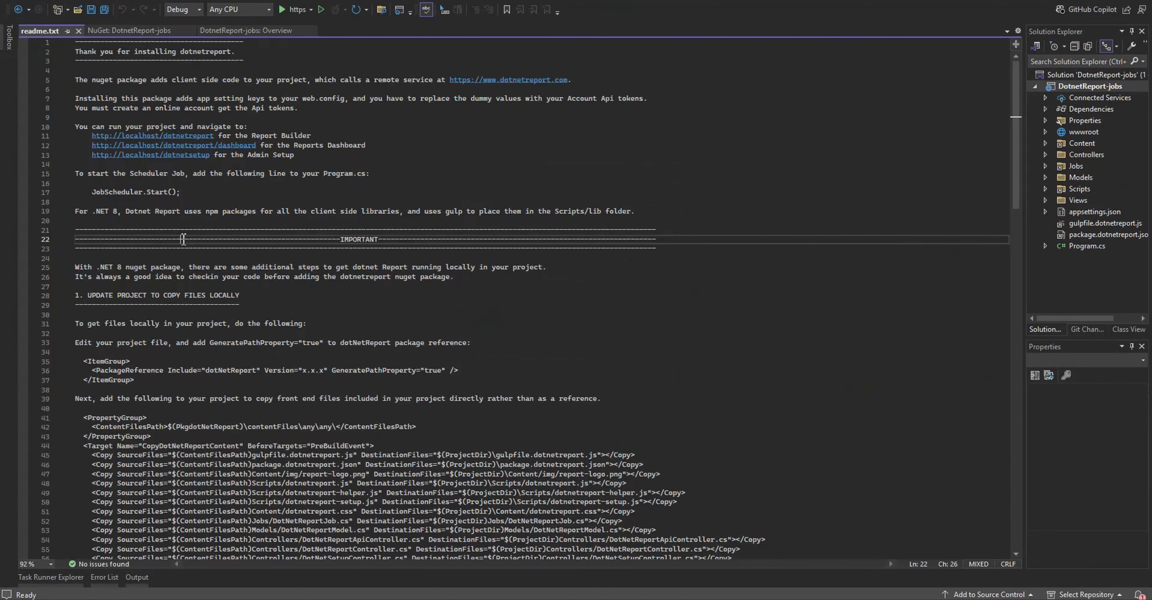
scroll(183, 239, down, 2)
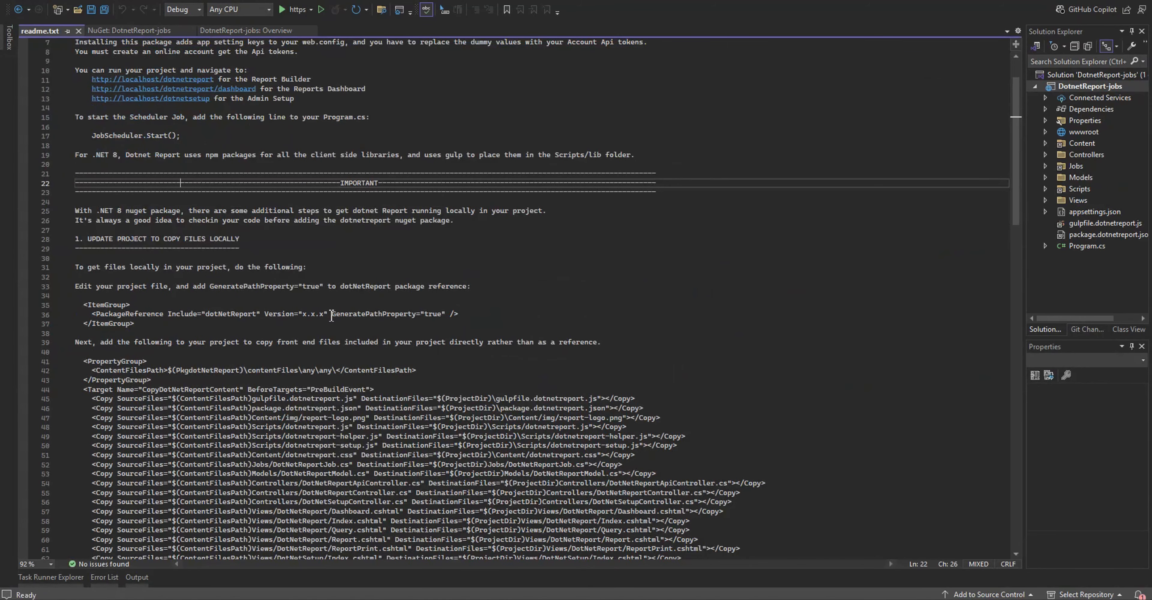
Copy GeneratePathProperty="true" from the readme into the dotnetreport package reference of the project file and save it.
drag(331, 316, 451, 315)
key(ctrl+c)
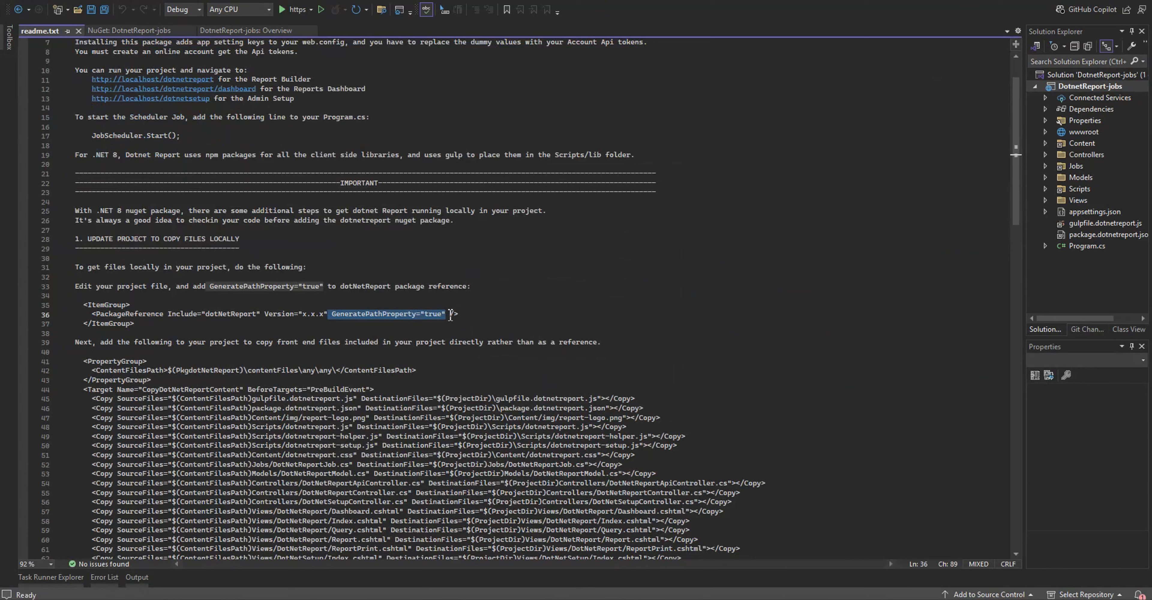
click(1083, 88)
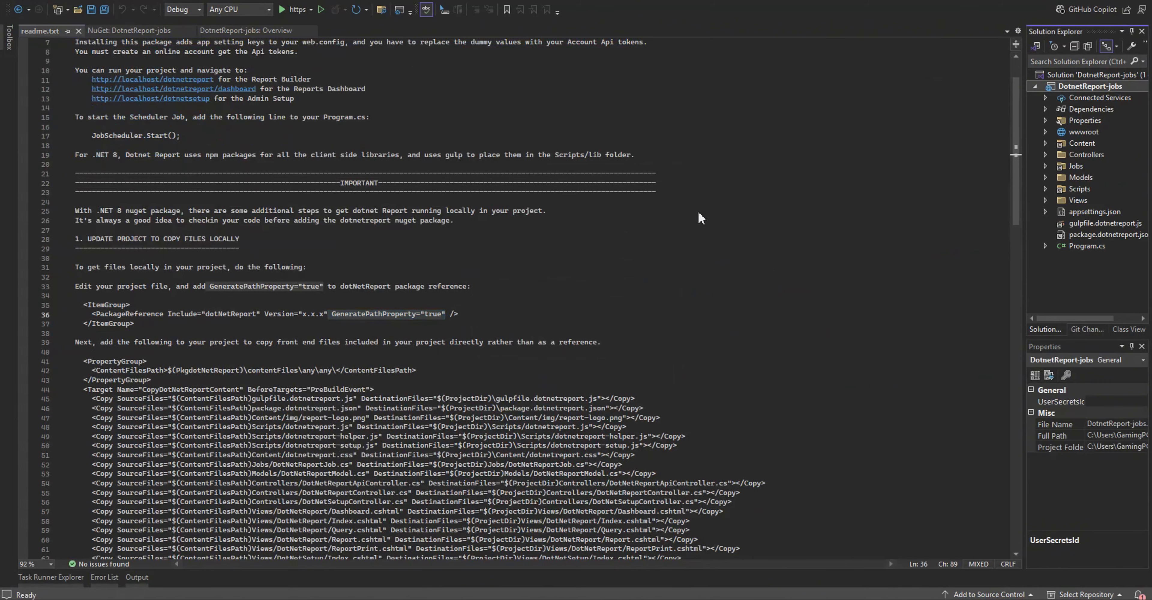
click(332, 137)
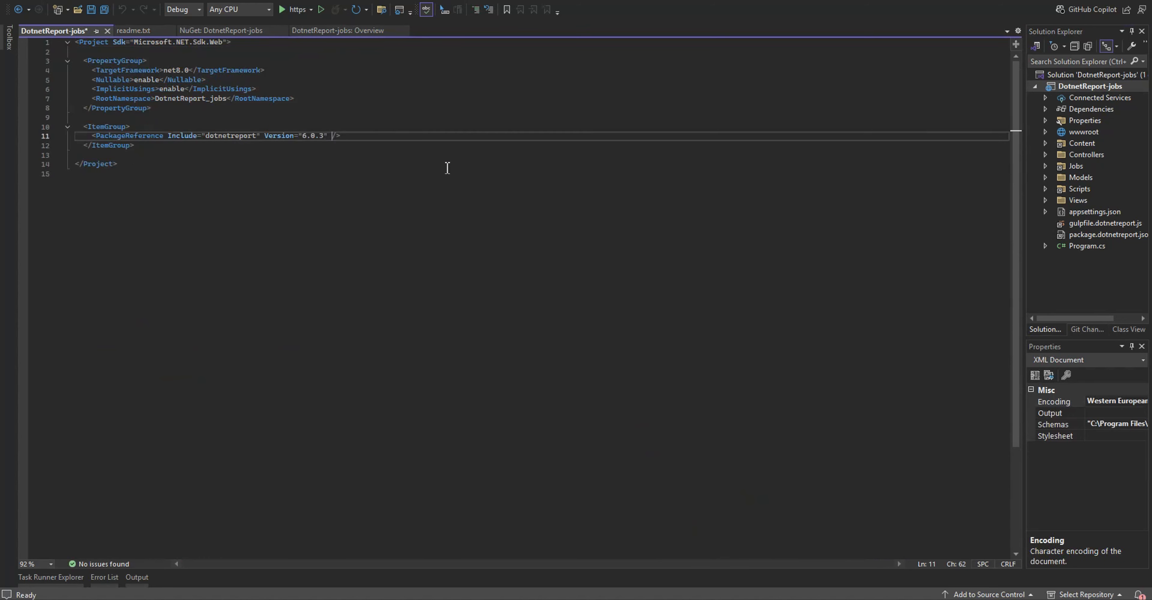
key(ctrl+v)
key(ctrl+s)
click(447, 169)
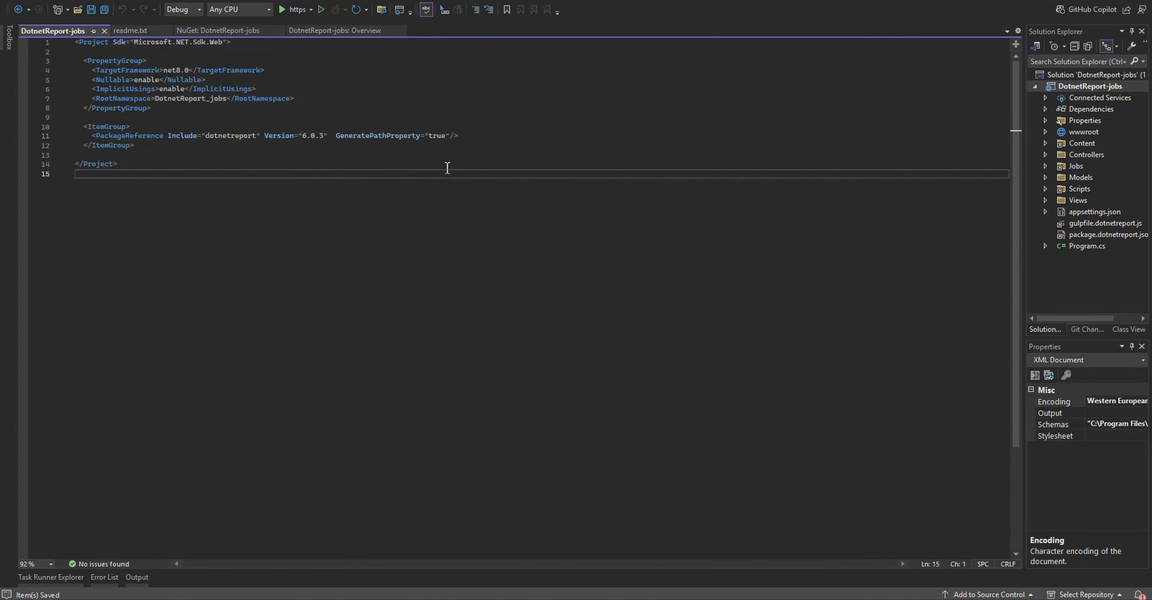
Insert the readme's ContentFilesPath property group and CopyDotNetReportContent target before the project file's closing Project tag, and save.
click(170, 156)
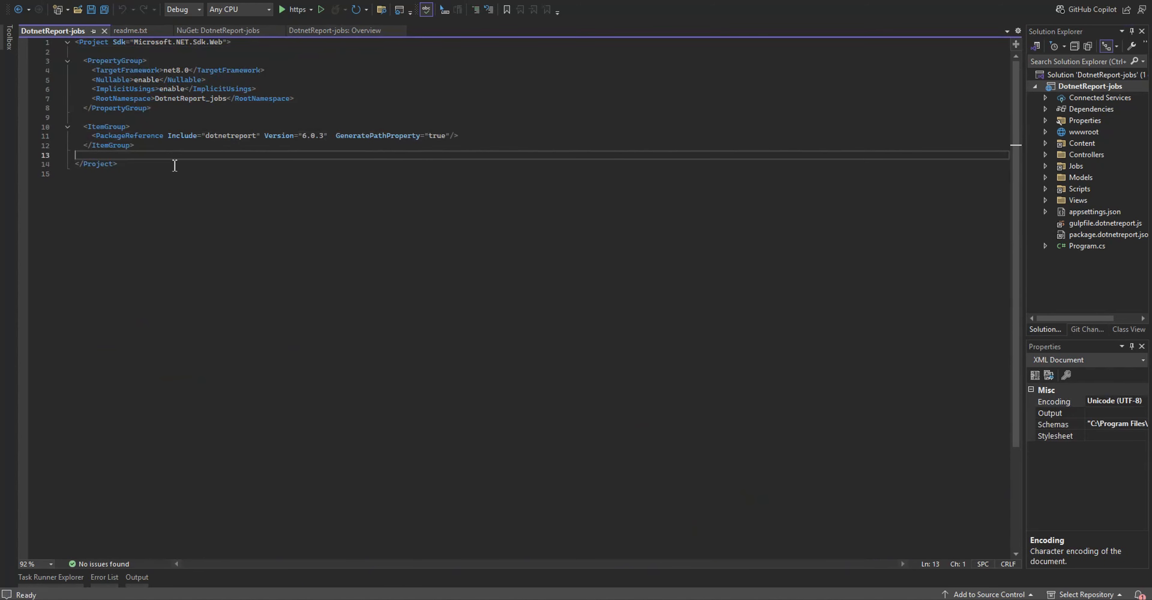
key(ctrl+v)
key(ctrl+s)
Build the DotnetReport-jobs project as readme.txt instructs, and go to the readme's section on building client-side libraries.
key(ctrl+Tab)
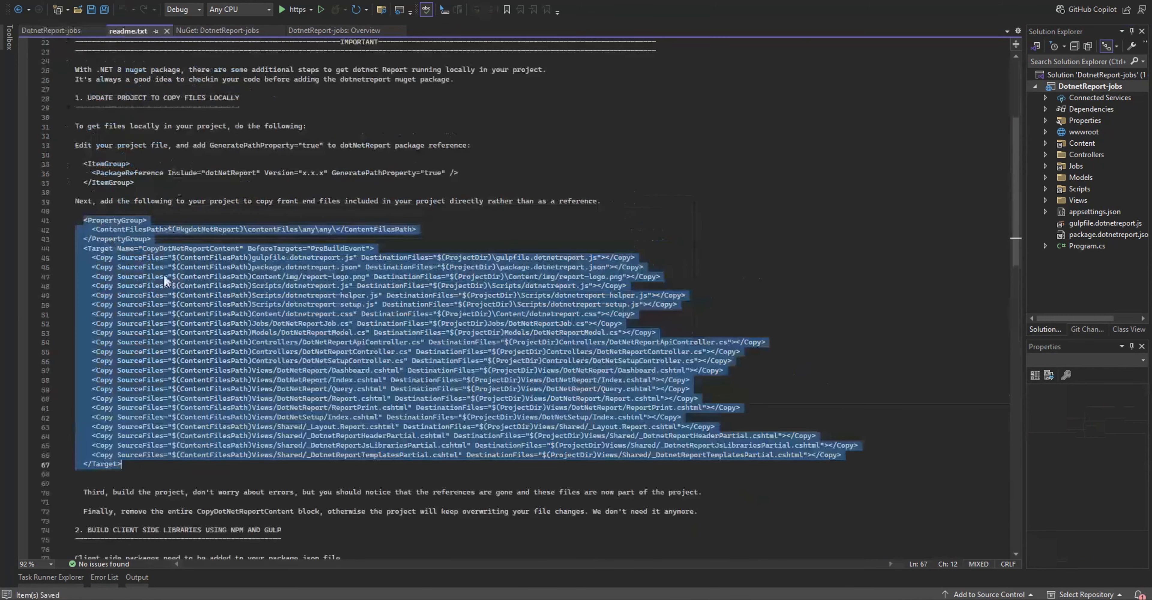
drag(113, 493, 193, 494)
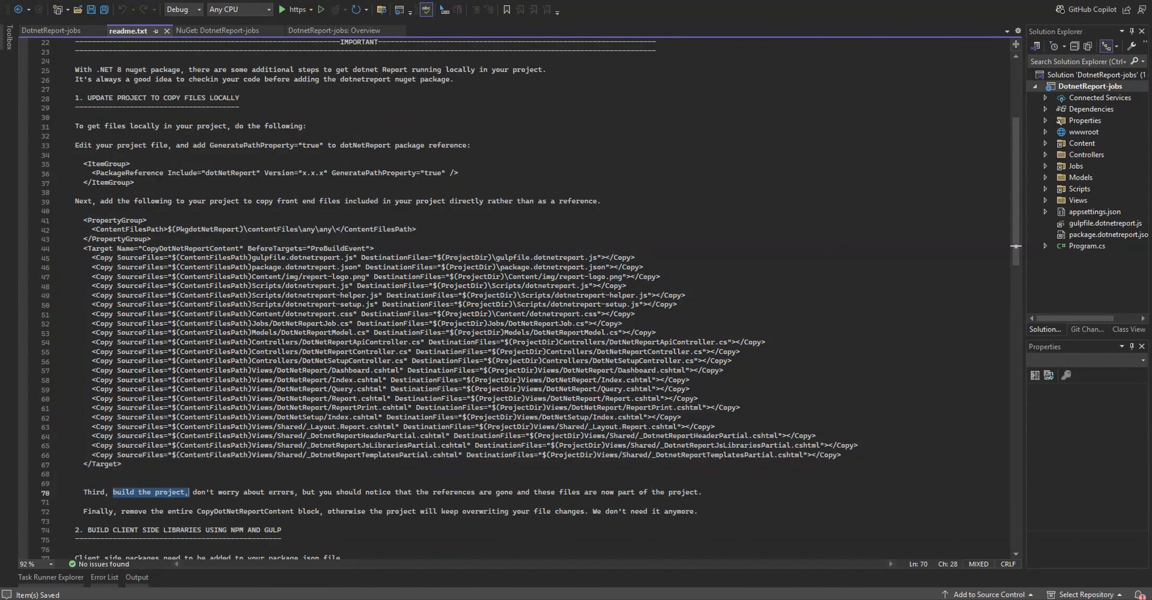
click(163, 0)
click(178, 10)
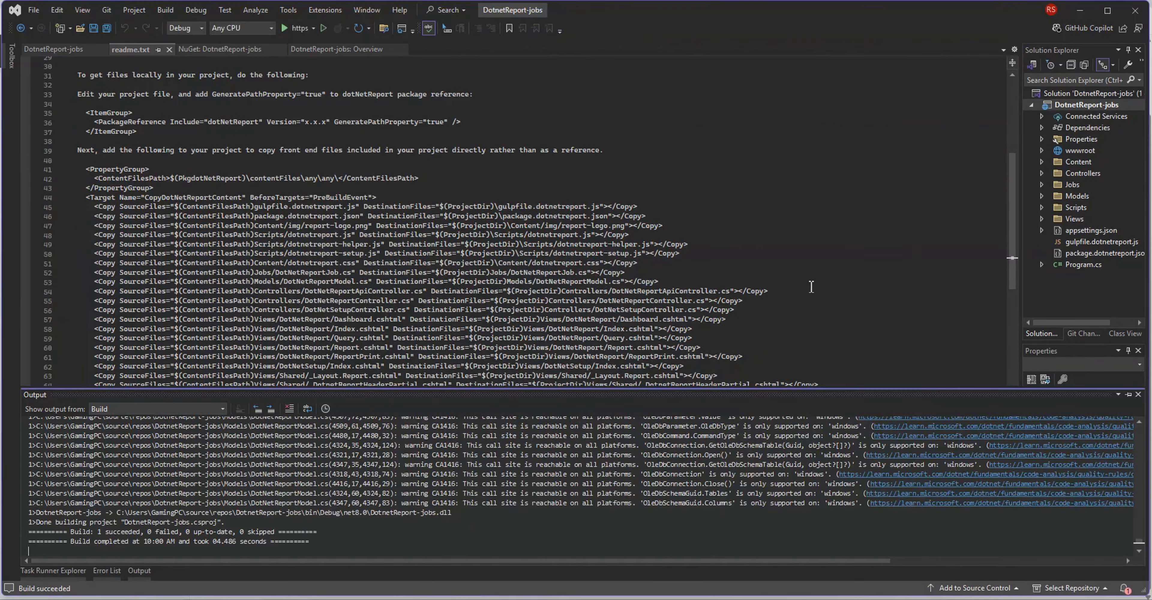
click(943, 222)
scroll(523, 313, down, 6)
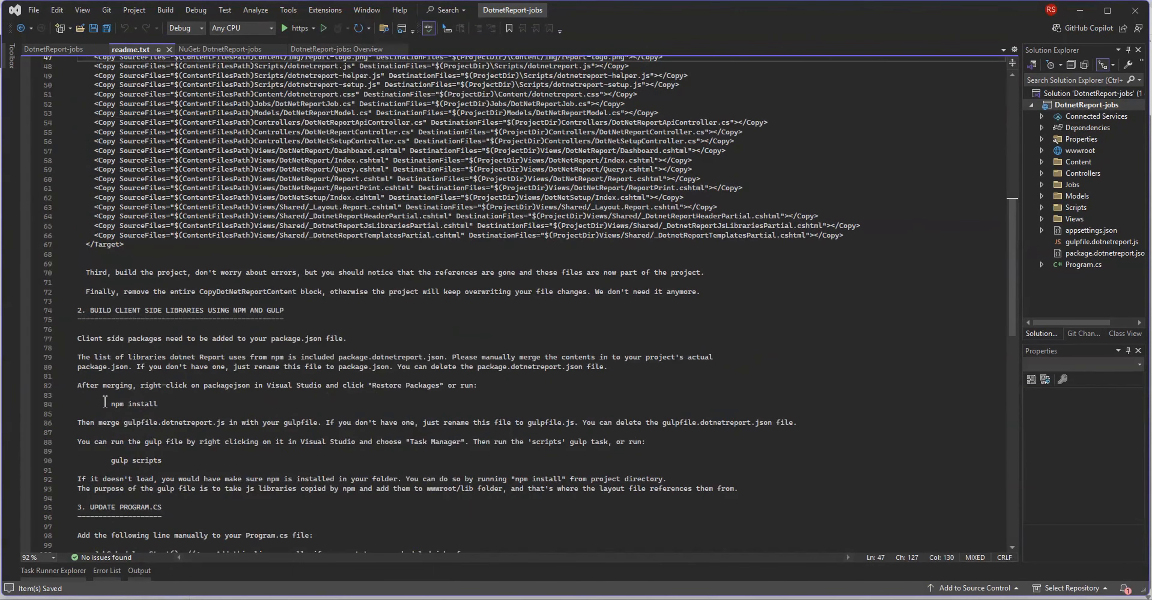
Install the client-side packages with npm install as the readme instructs, and run the scripts task of Gulpfile.js.
drag(112, 404, 168, 406)
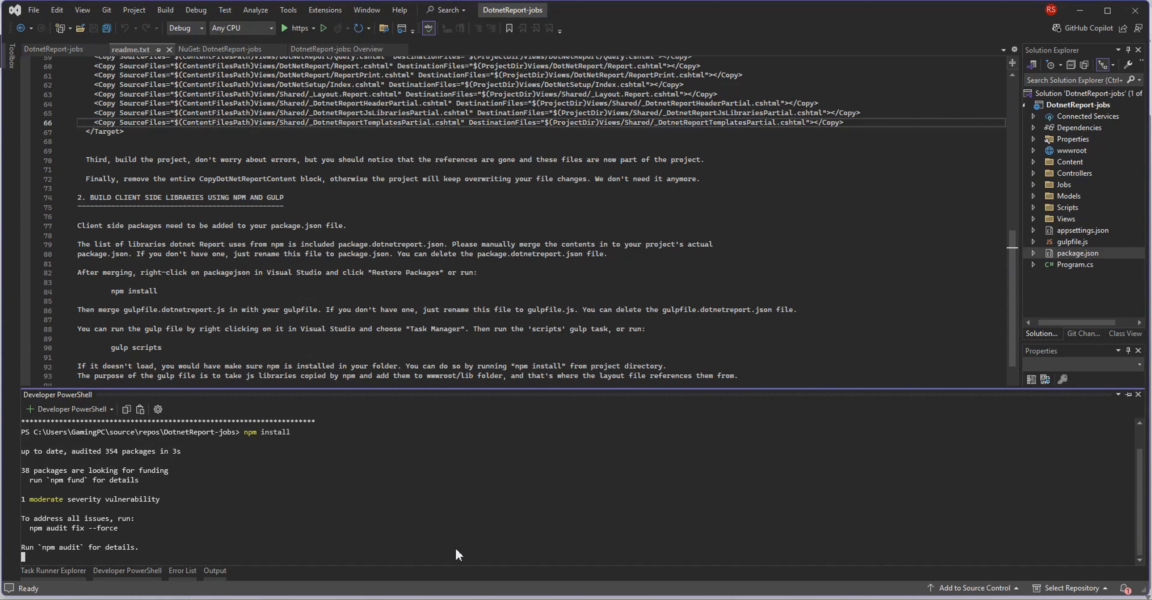
drag(111, 348, 161, 348)
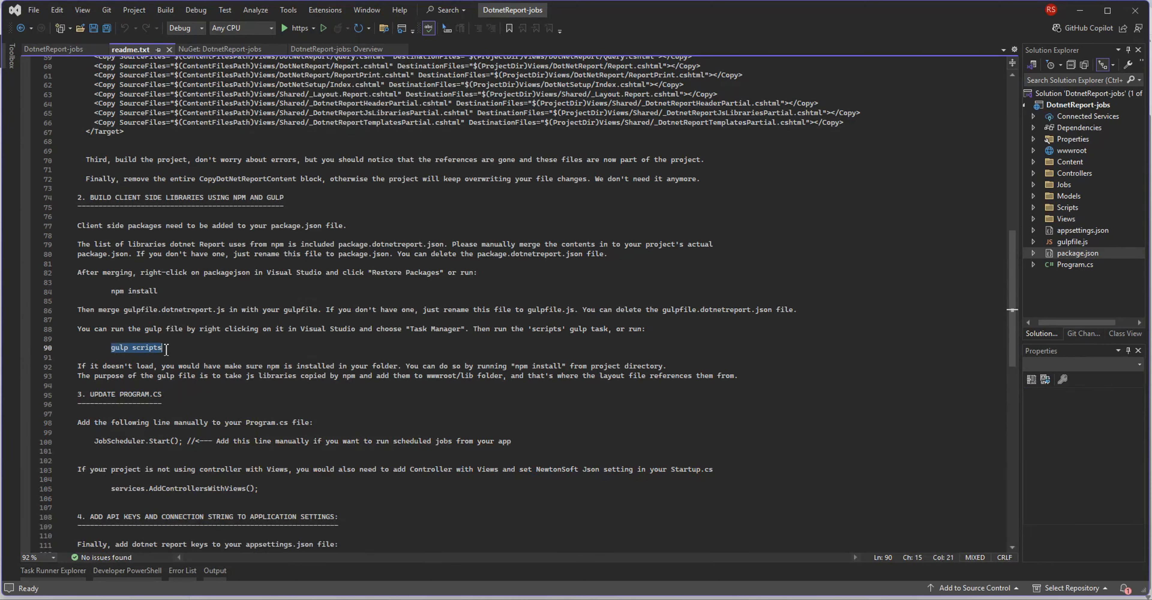
click(48, 571)
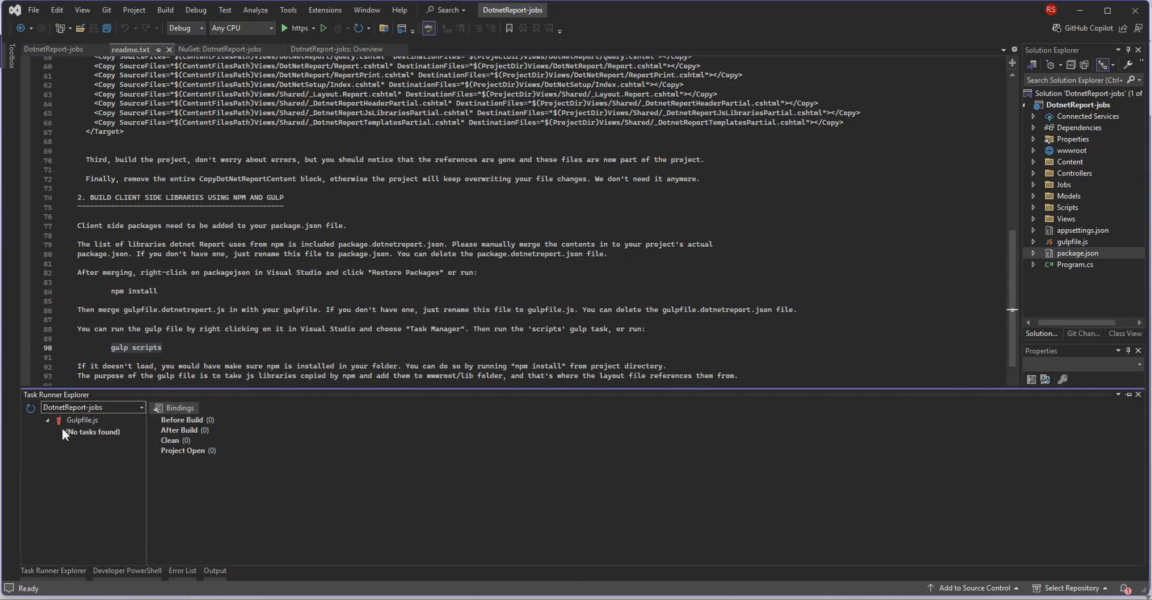
click(30, 409)
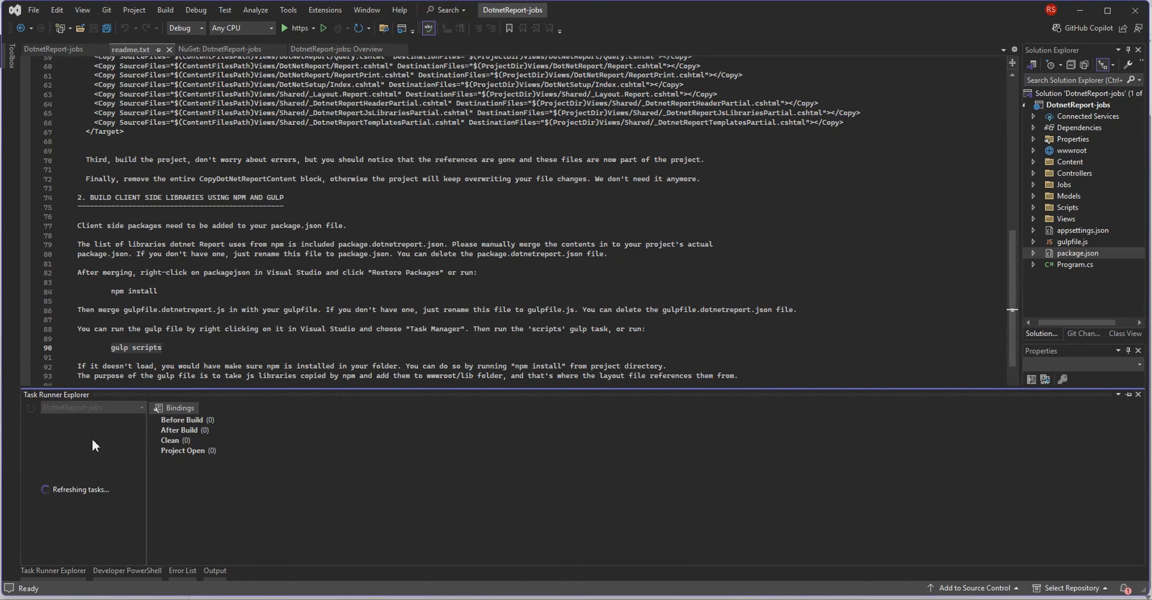
right_click(93, 454)
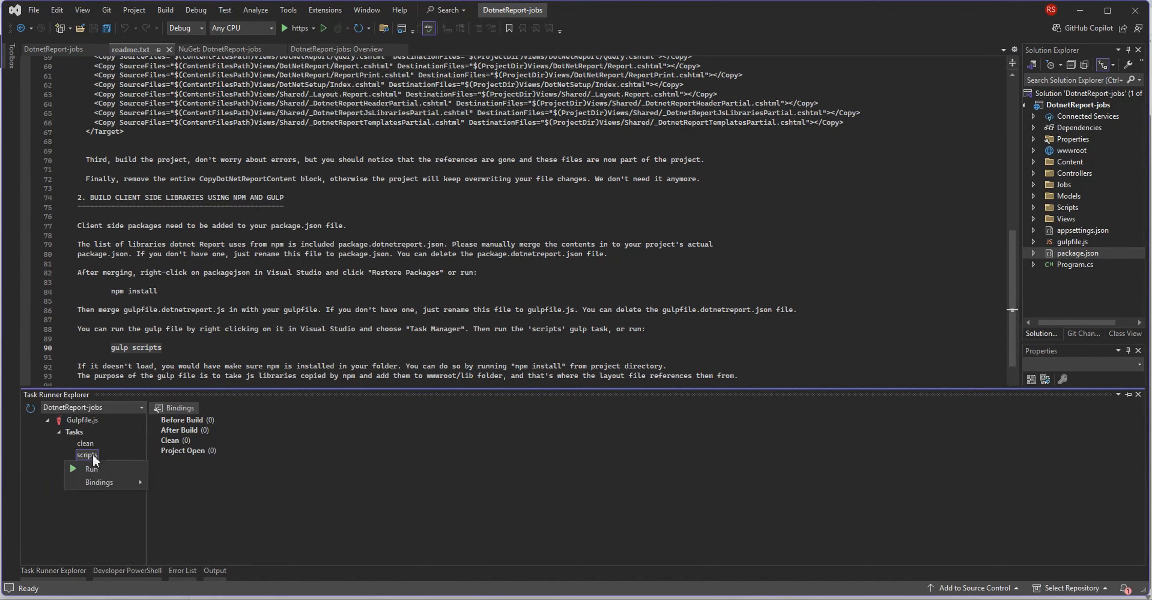
click(90, 467)
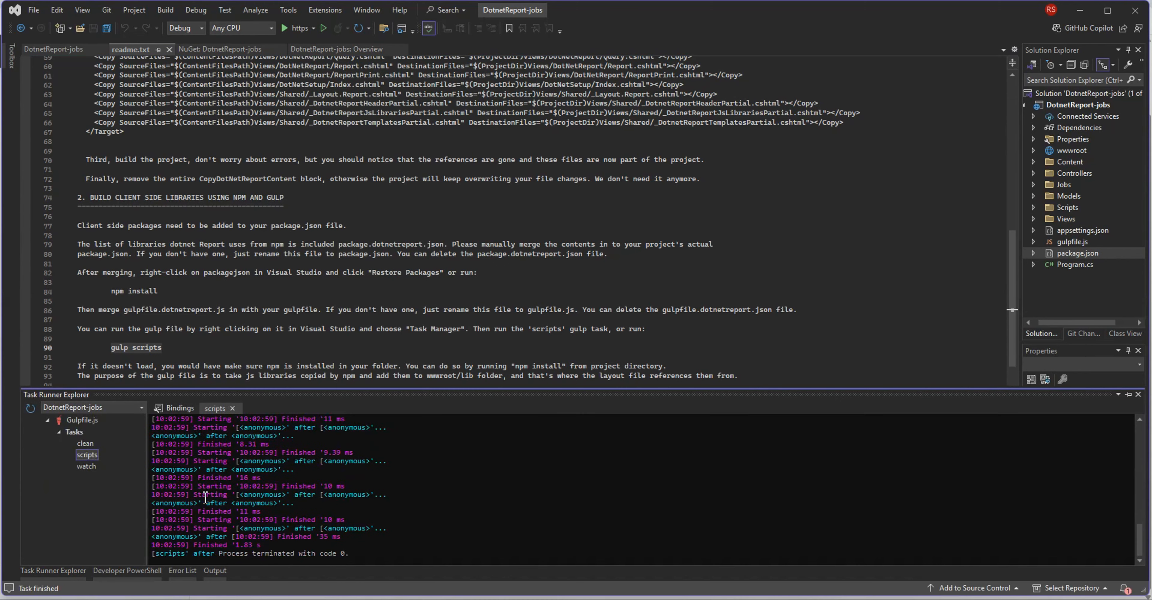
click(282, 311)
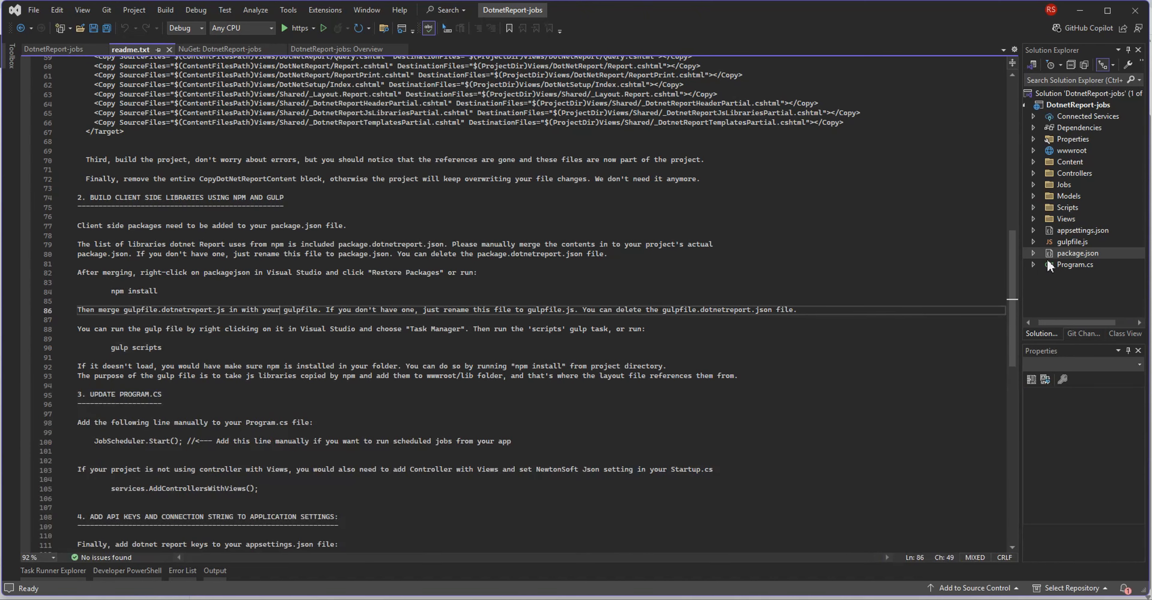
Copy the readme's dotNetReport and ConnectionStrings blocks into appsettings.json, above the Logging section.
double_click(1067, 232)
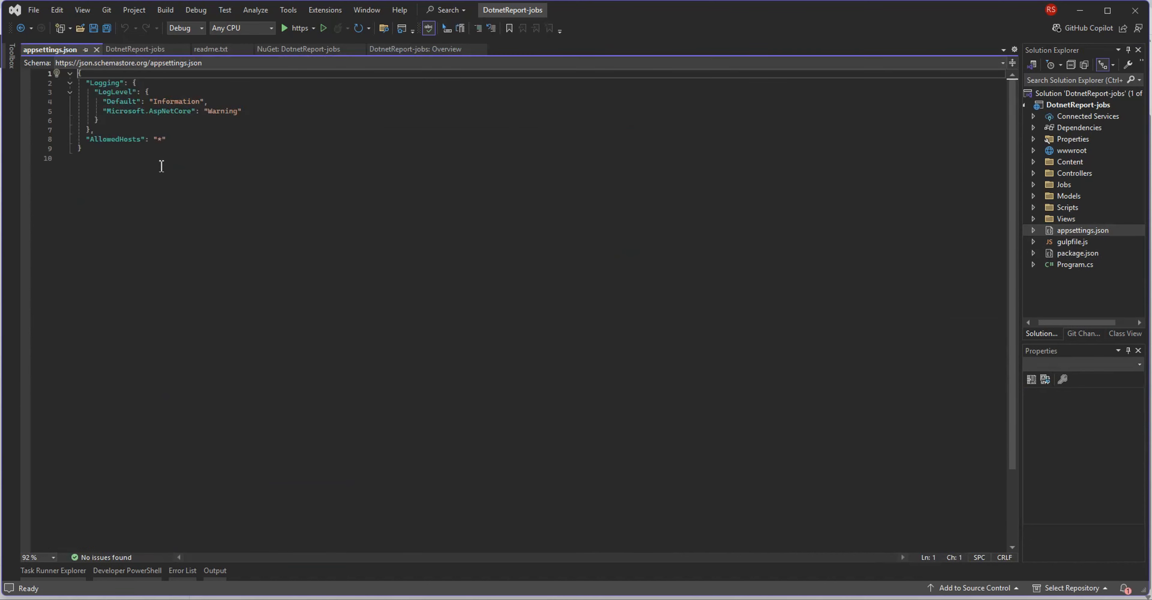
key(ctrl+Tab)
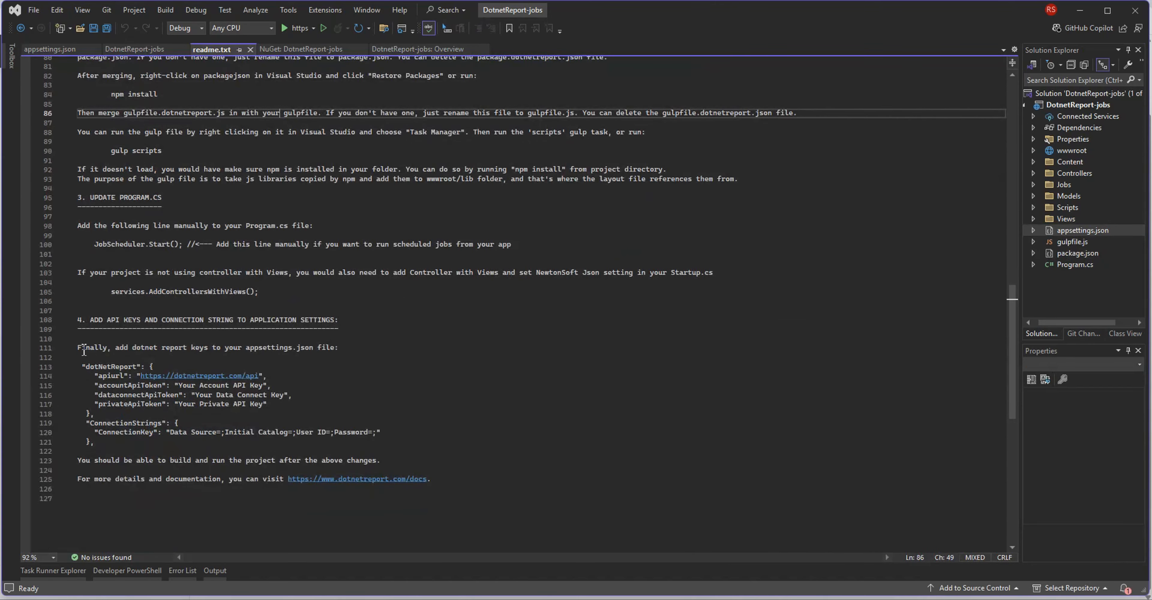
drag(77, 320, 165, 461)
click(169, 455)
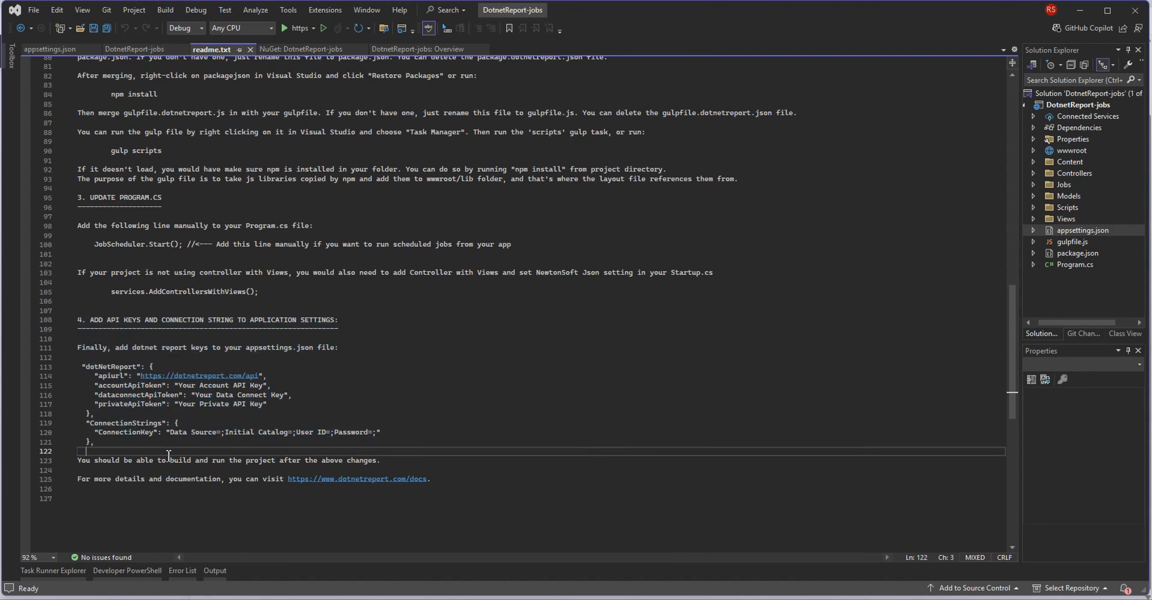
drag(83, 367, 113, 446)
key(ctrl+c)
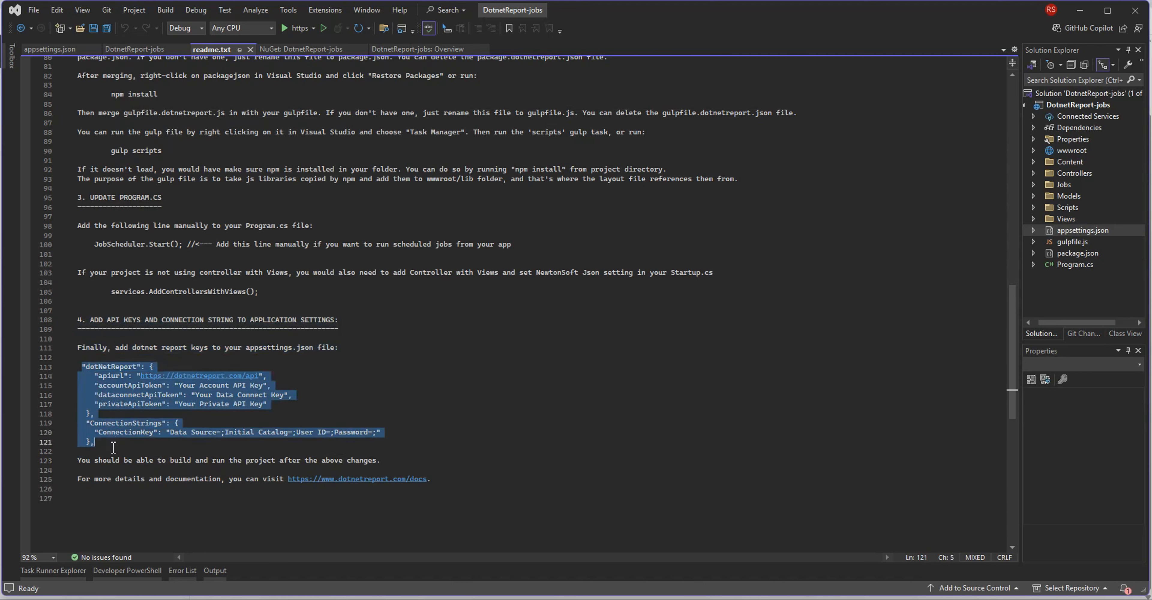
click(50, 49)
key(ctrl+v)
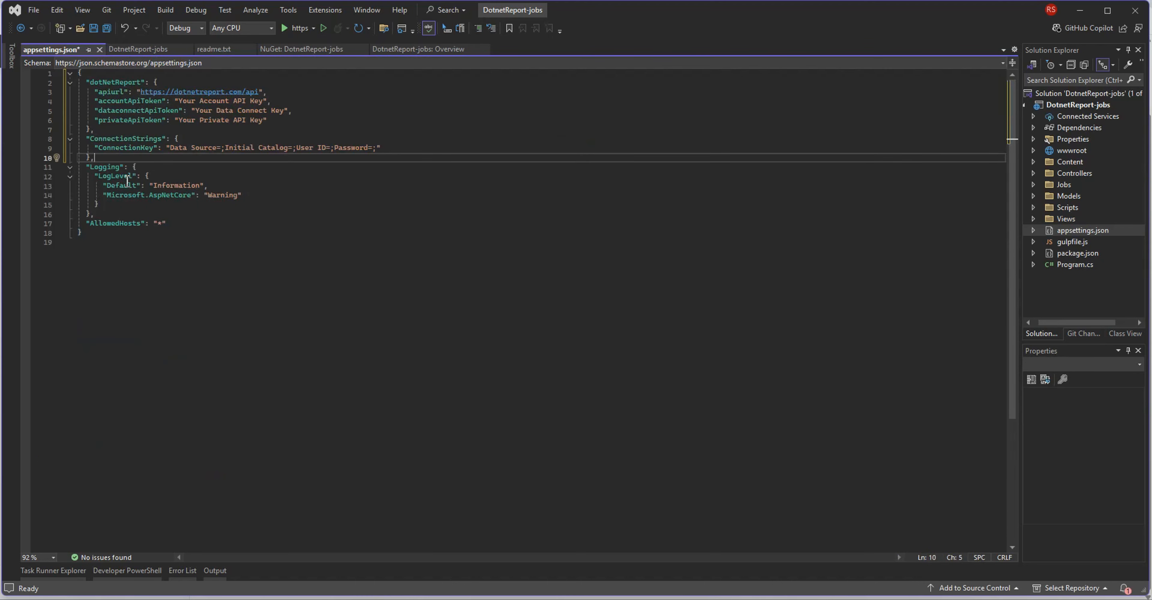
Replace the accountApiToken placeholder in appsettings.json with the public account API token from the Dotnet Report site's Api Keys page.
drag(140, 91, 260, 92)
drag(180, 102, 268, 106)
key(alt+Tab)
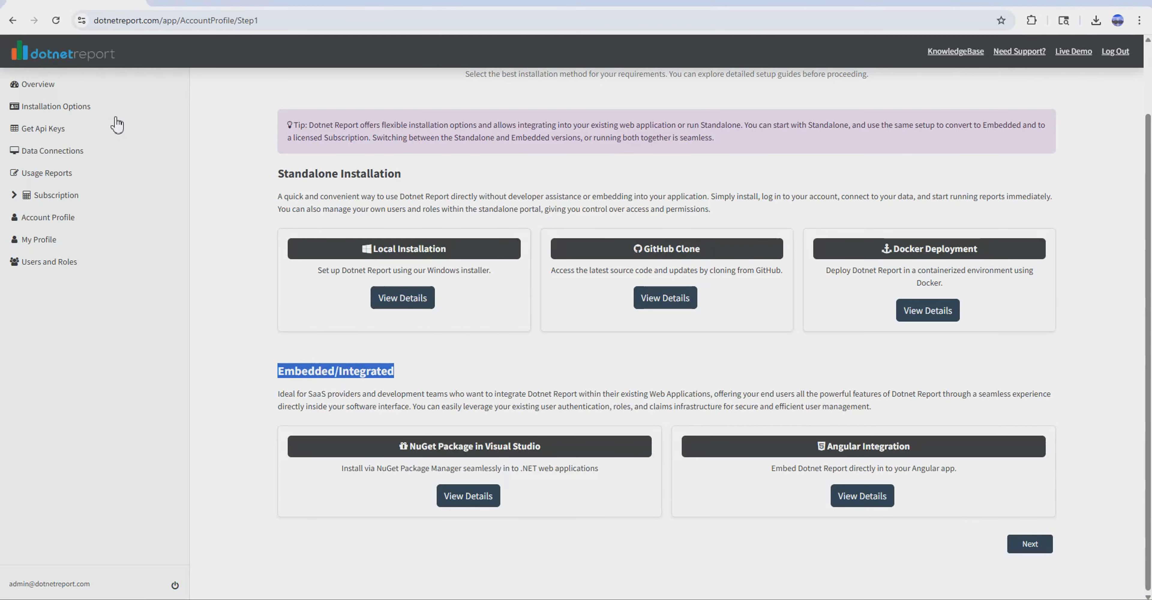
click(68, 123)
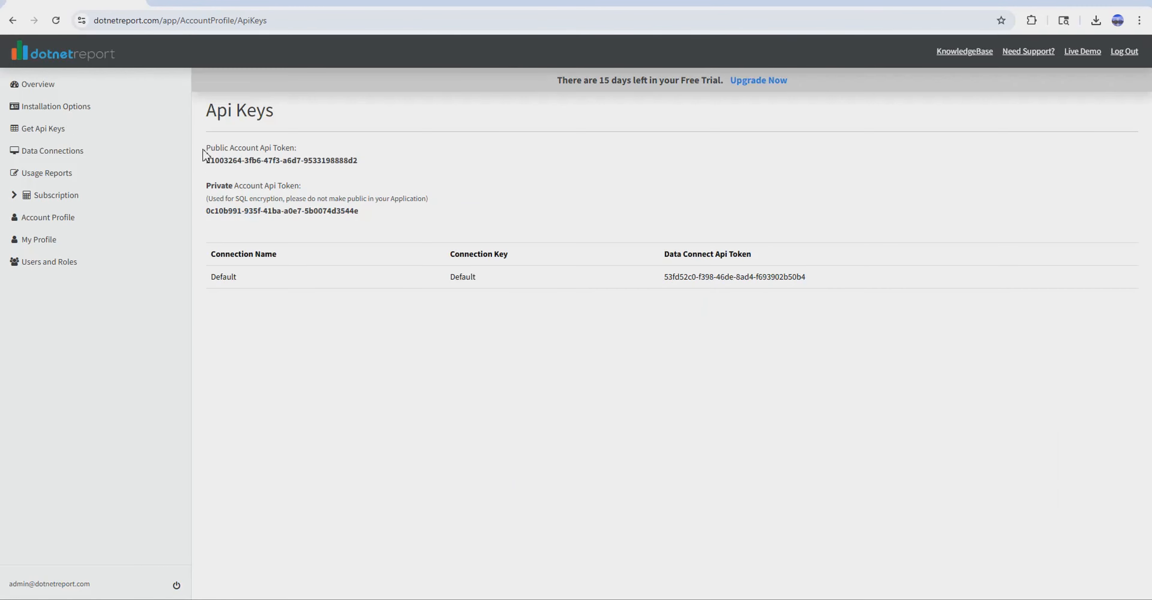
drag(206, 161, 359, 160)
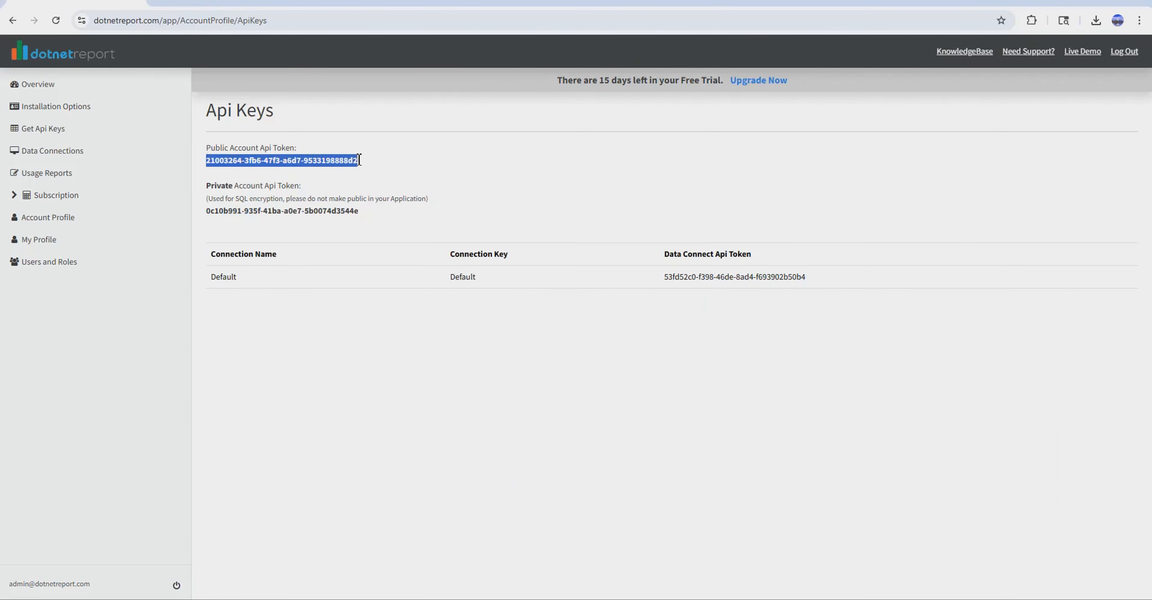
key(ctrl+c)
key(alt+Tab)
key(ctrl+v)
Replace the dataconnectApiToken placeholder with the Default connection's data connect API token from the Api Keys page.
drag(196, 111, 282, 112)
key(alt+Tab)
drag(664, 277, 807, 277)
key(alt+Tab)
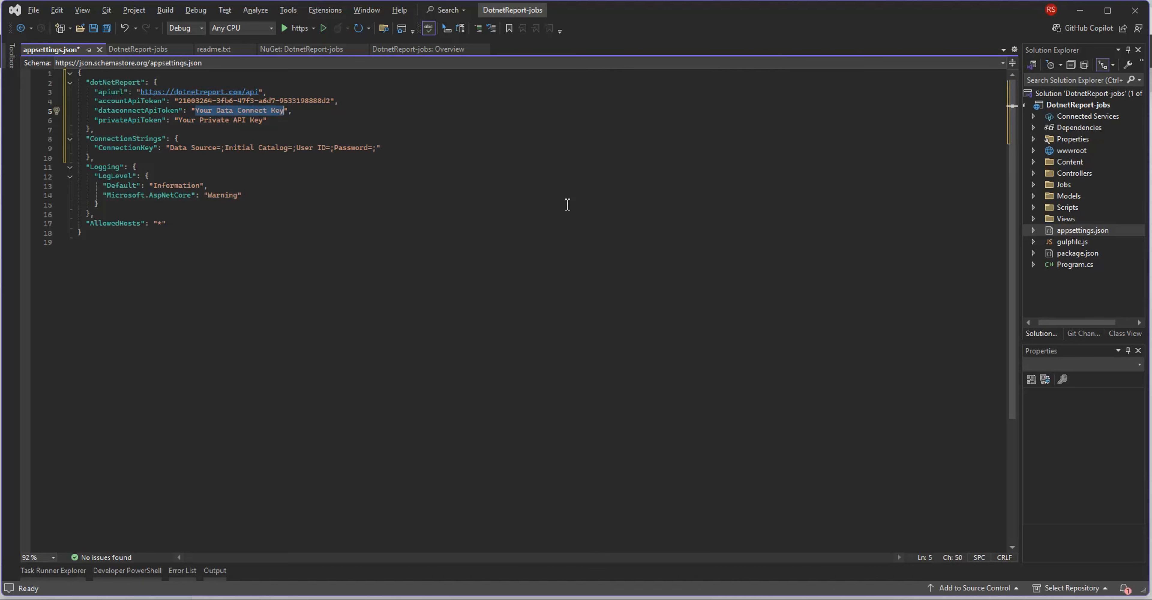
key(ctrl+v)
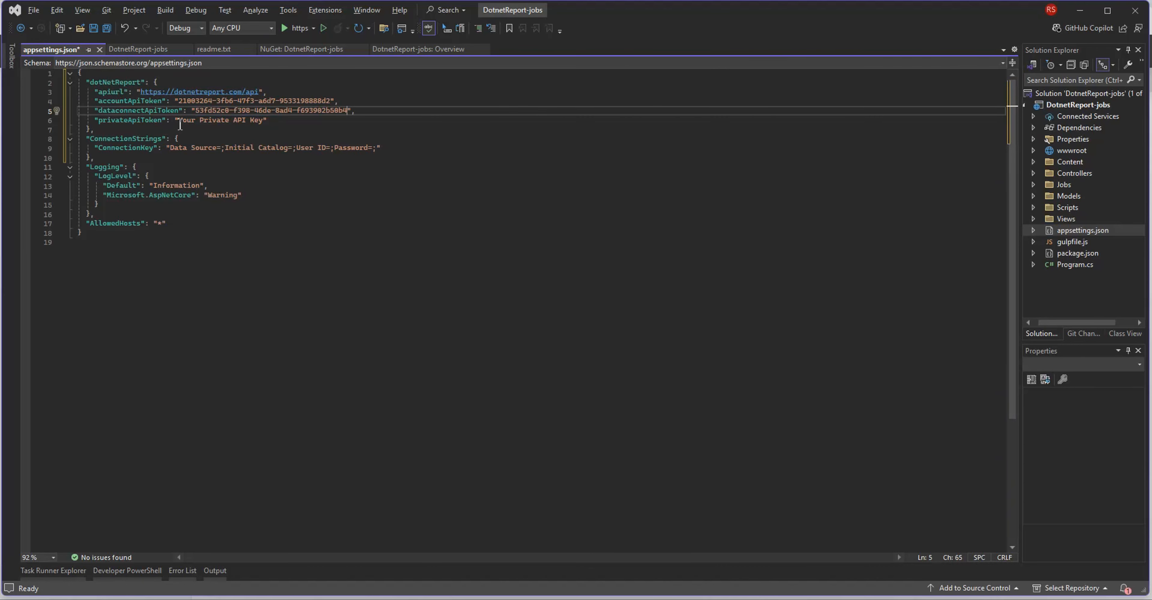
Replace the privateApiToken placeholder with the private account API token from the Api Keys page.
drag(178, 120, 263, 120)
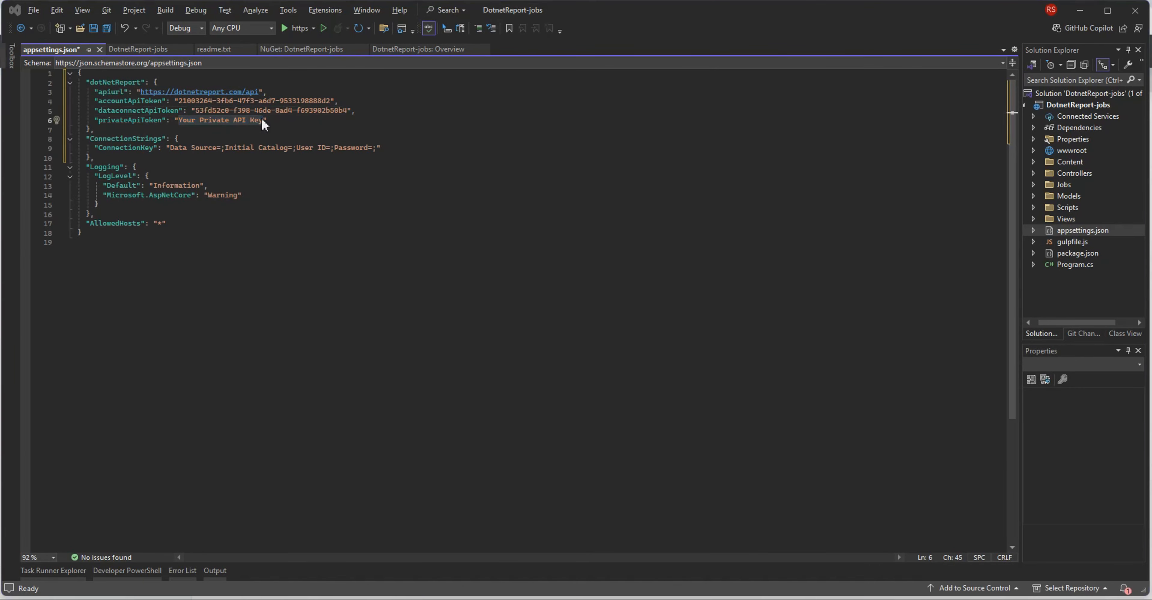
key(alt+Tab)
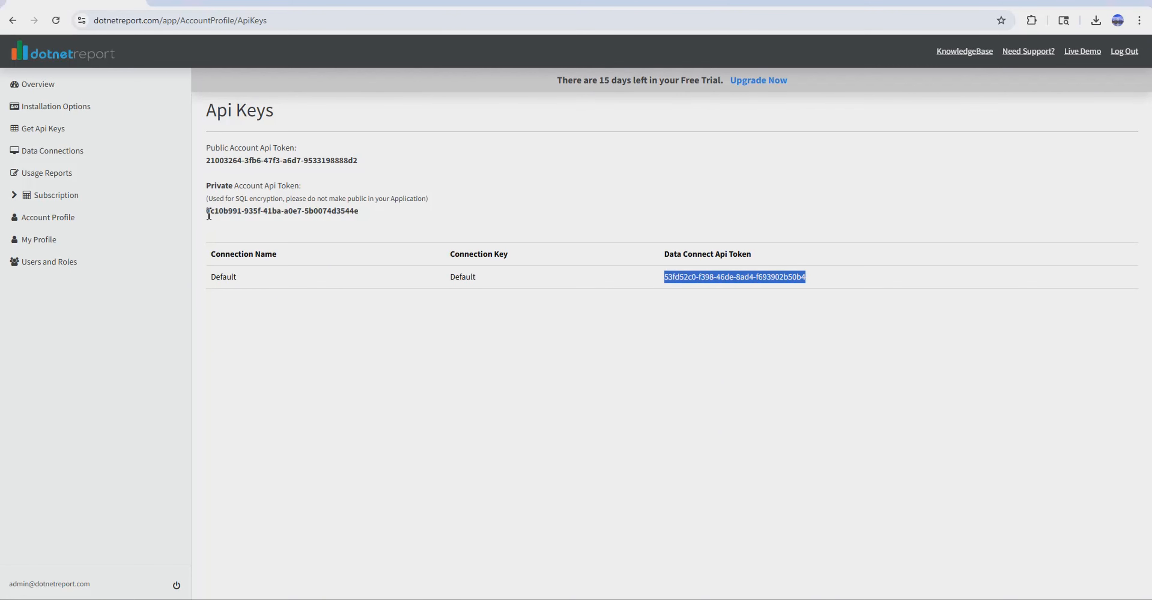
drag(208, 210, 367, 218)
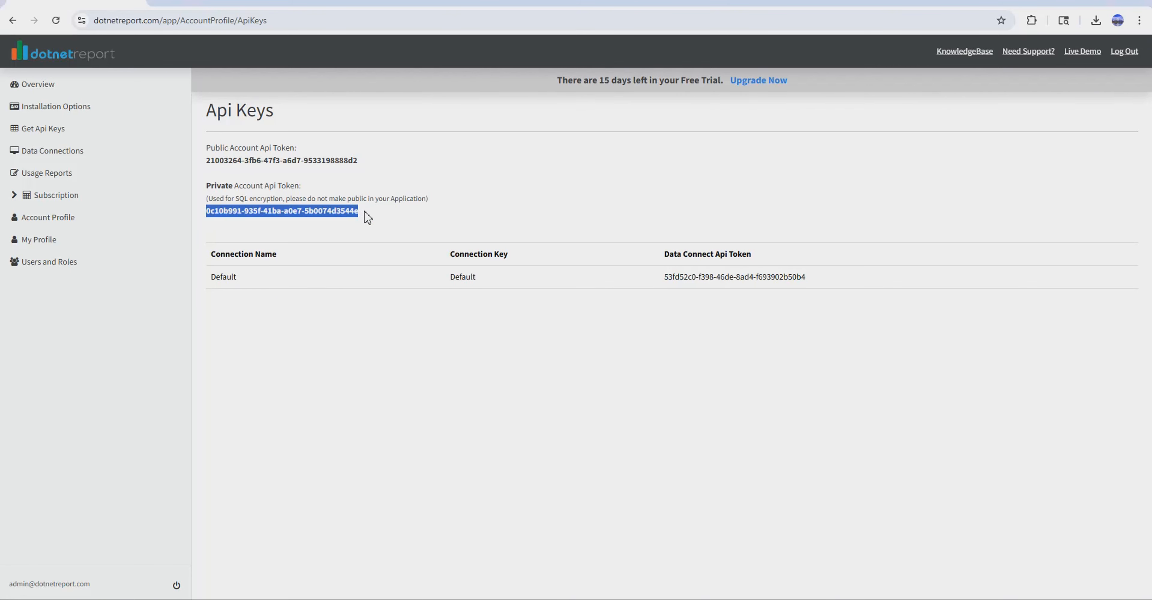
key(ctrl+c)
key(alt+Tab)
key(ctrl+v)
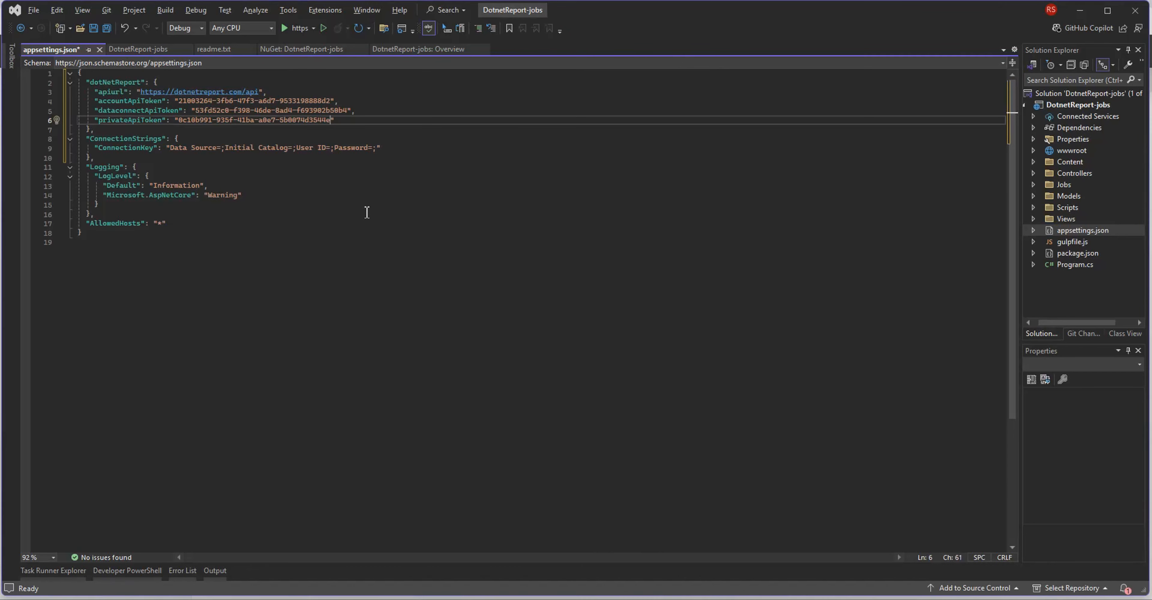
Rename ConnectionKey to Default, give it the SQLEXPRESS connection string for project_test with Integrated Security=SSPI and Encrypt=False, and save.
double_click(125, 148)
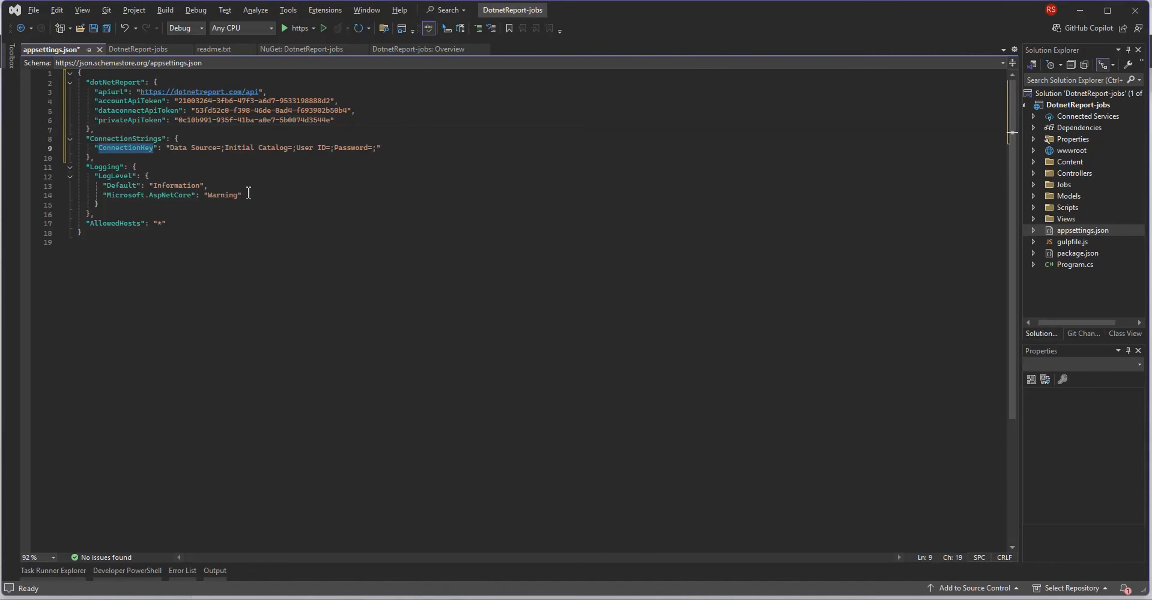
key(alt+Tab)
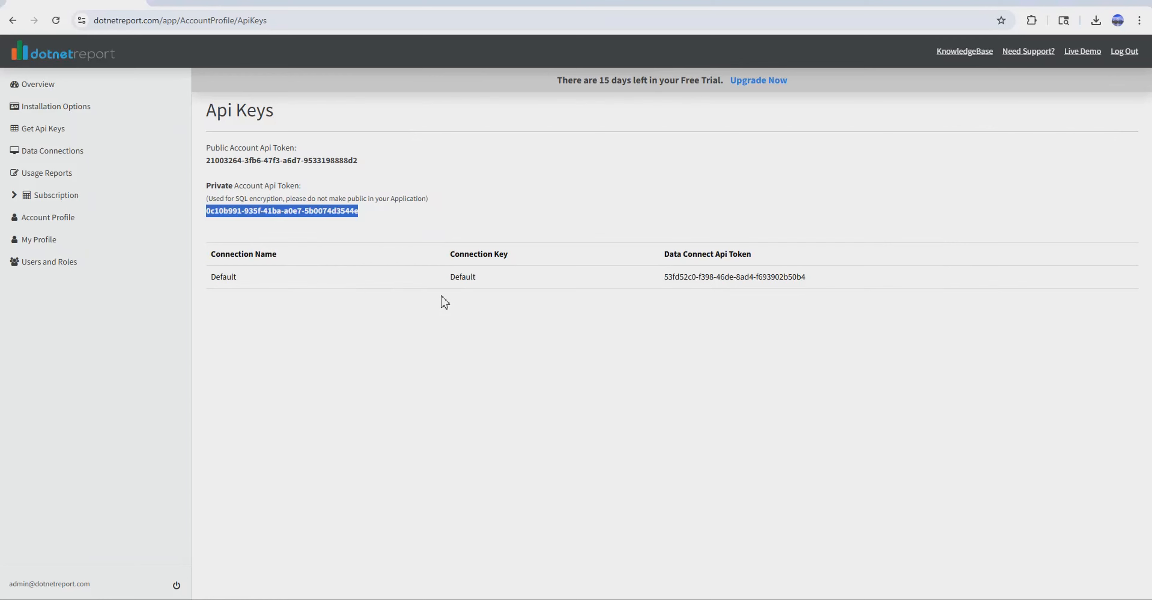
double_click(465, 277)
key(alt+Tab)
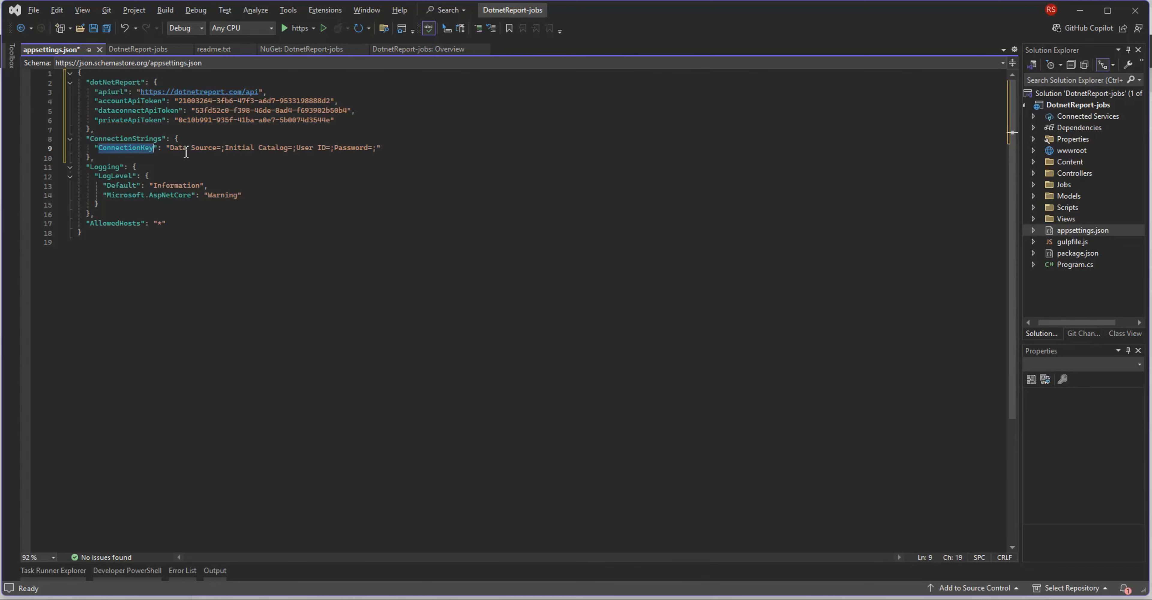
key(ctrl+v)
drag(144, 148, 352, 152)
key(ctrl+v)
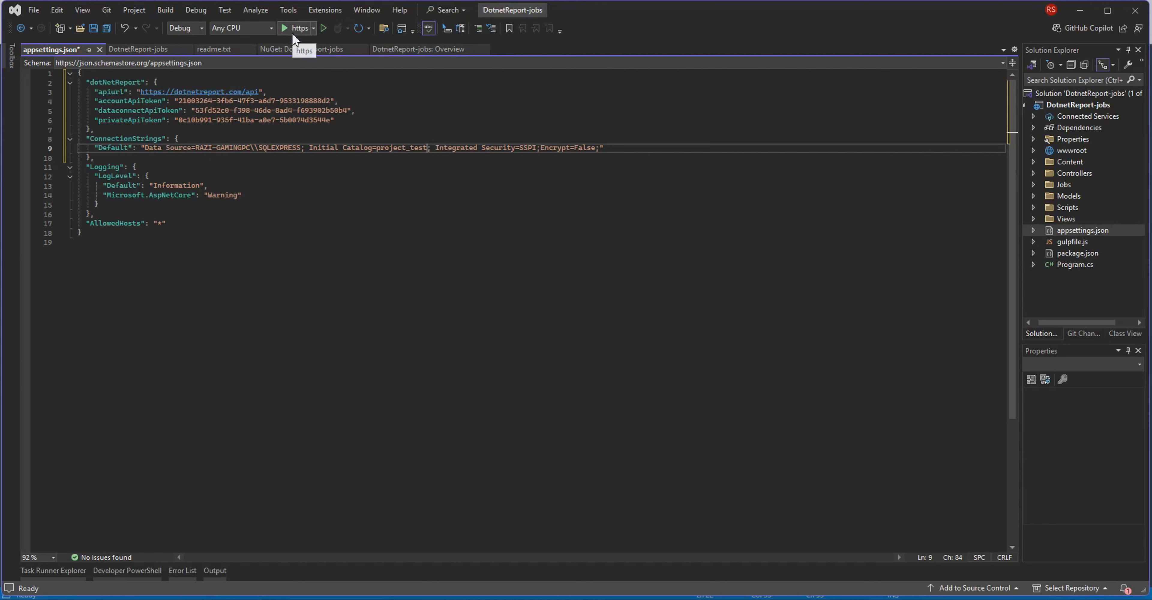
click(107, 28)
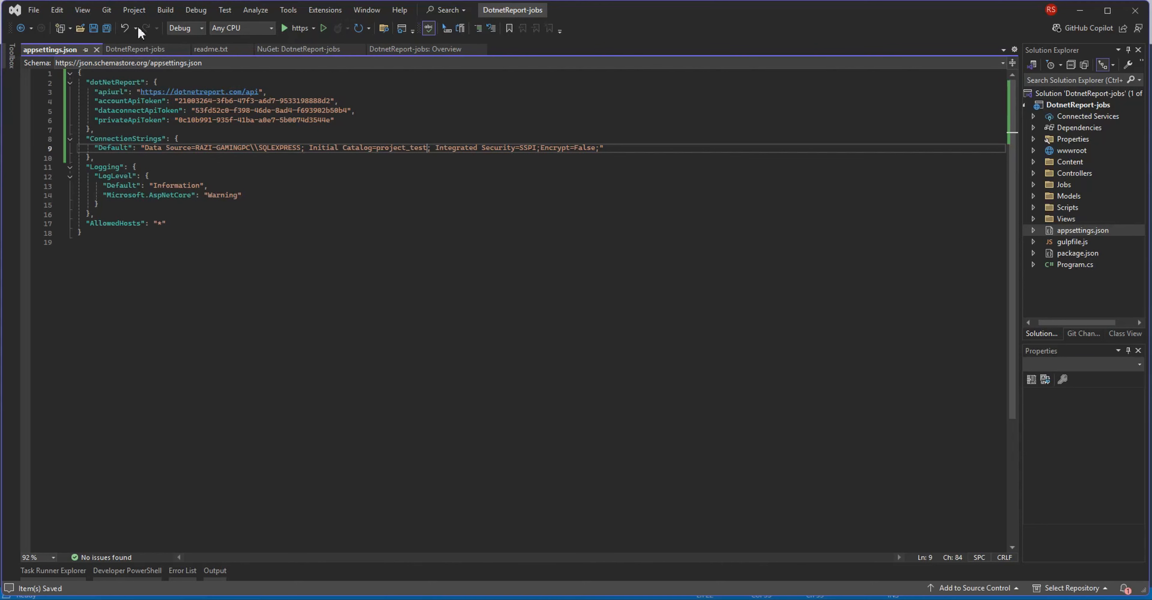
Run the project with the https profile and open the site's /dotnetsetup page in the browser.
click(313, 28)
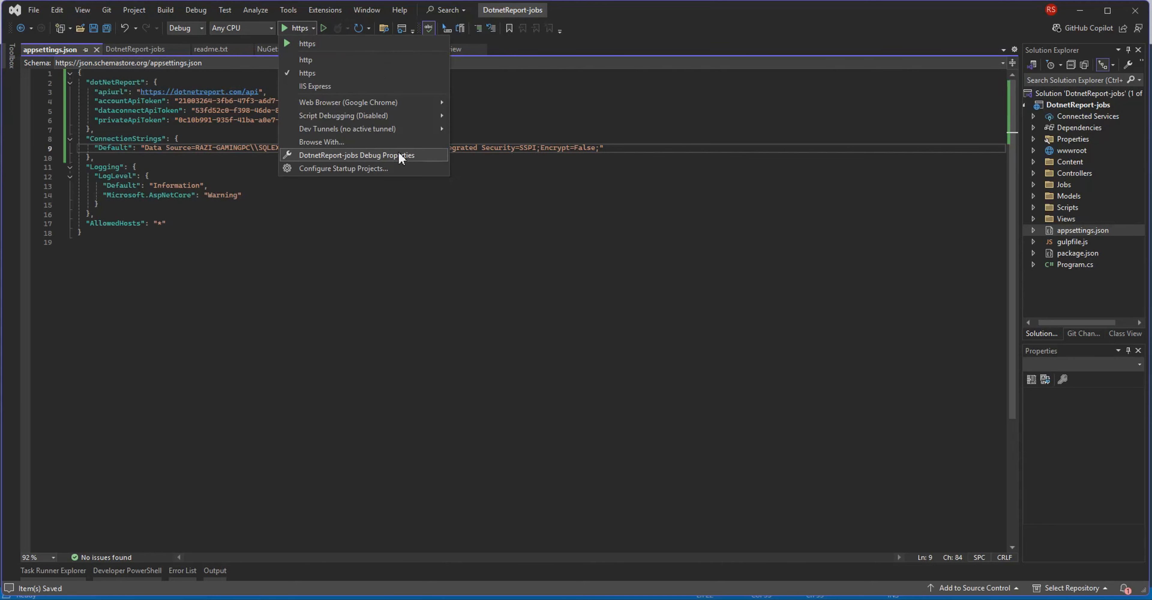
click(367, 45)
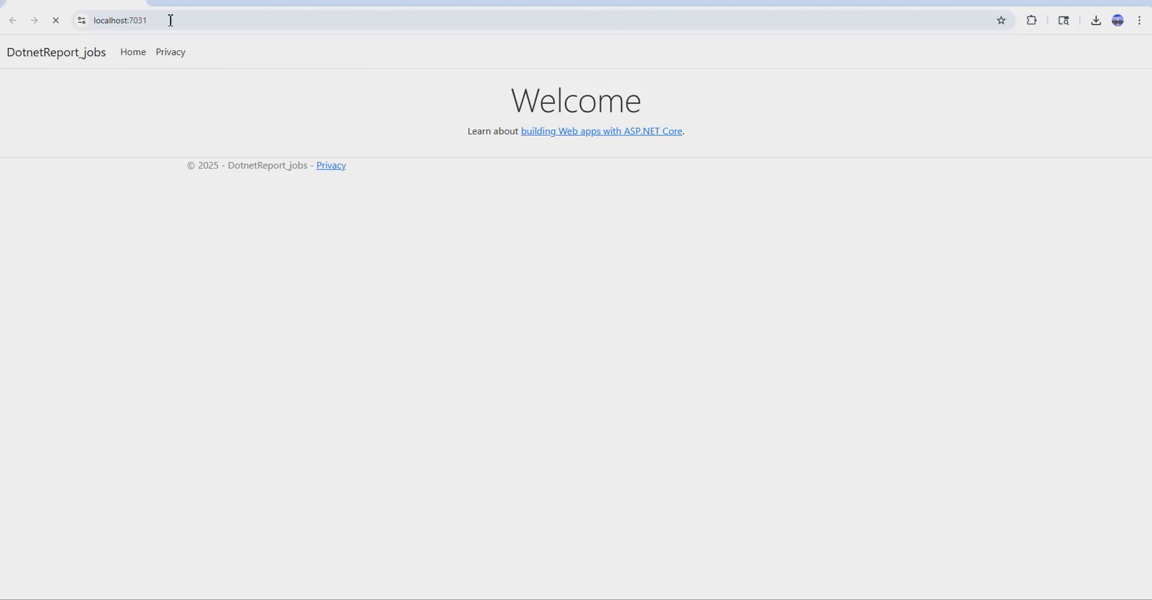
click(170, 20)
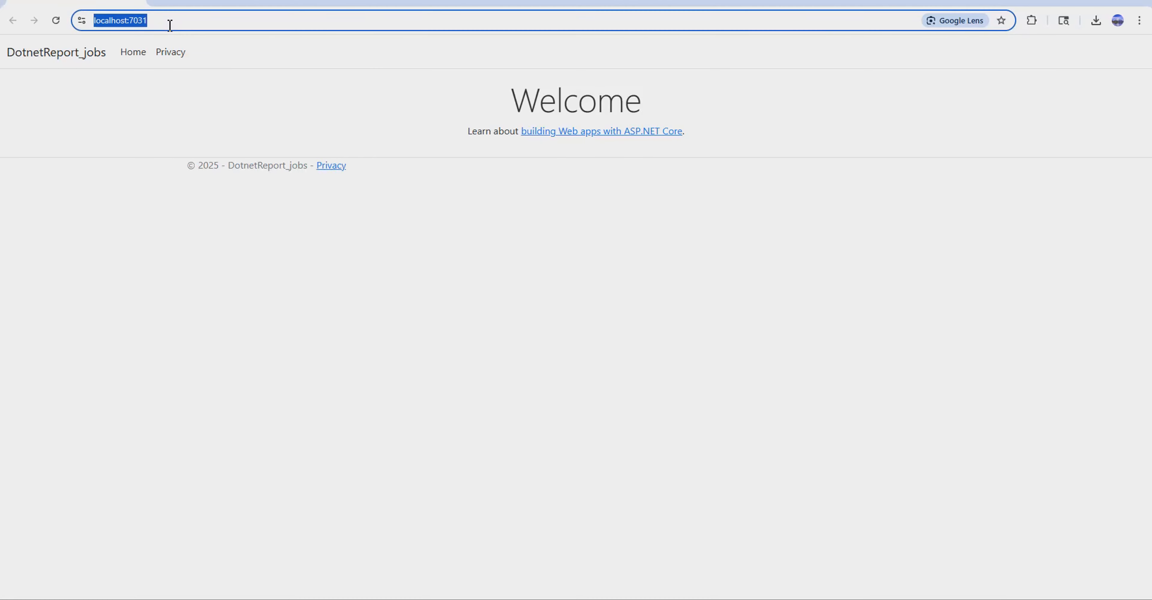
click(176, 22)
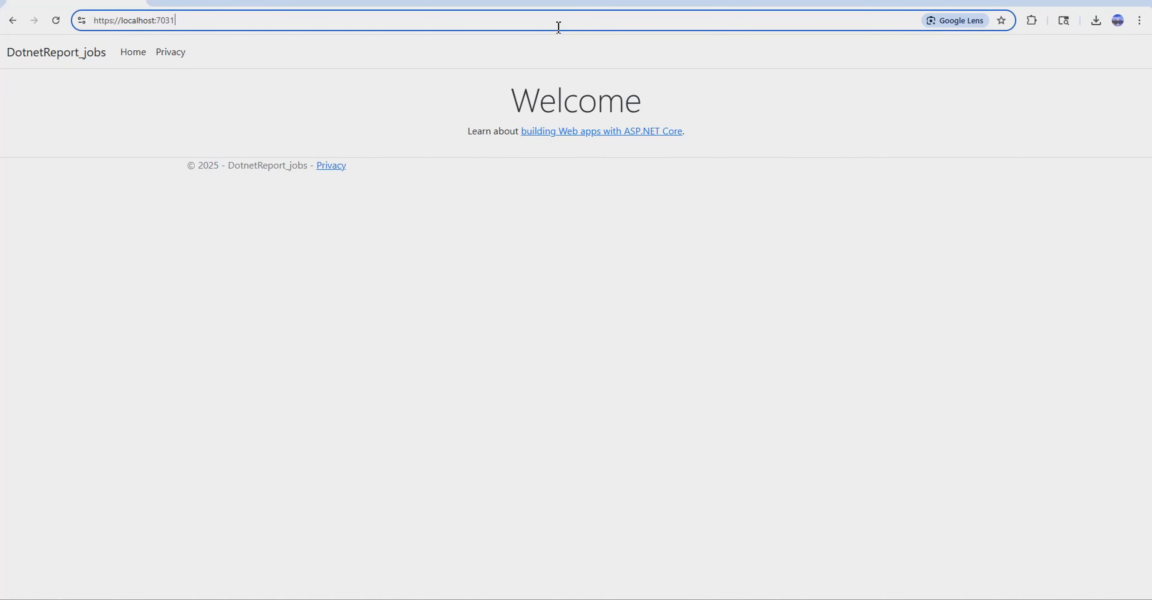
text(/dot)
key(Return)
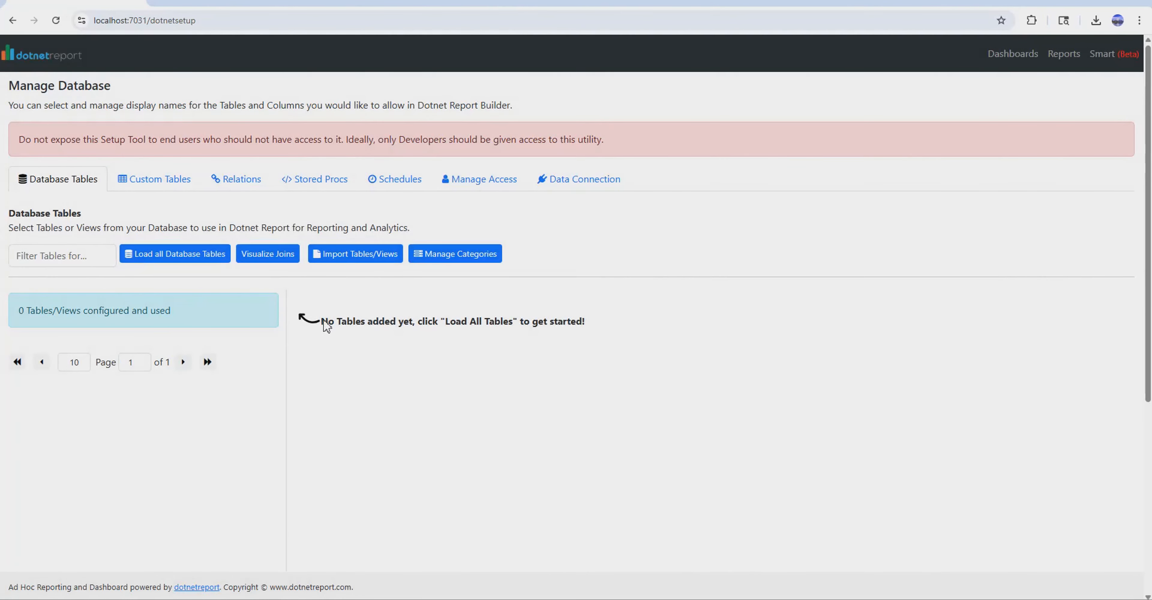
Load all database tables, include customers, jobs and project_managers for reporting, and open the customers table's settings.
drag(325, 322, 540, 321)
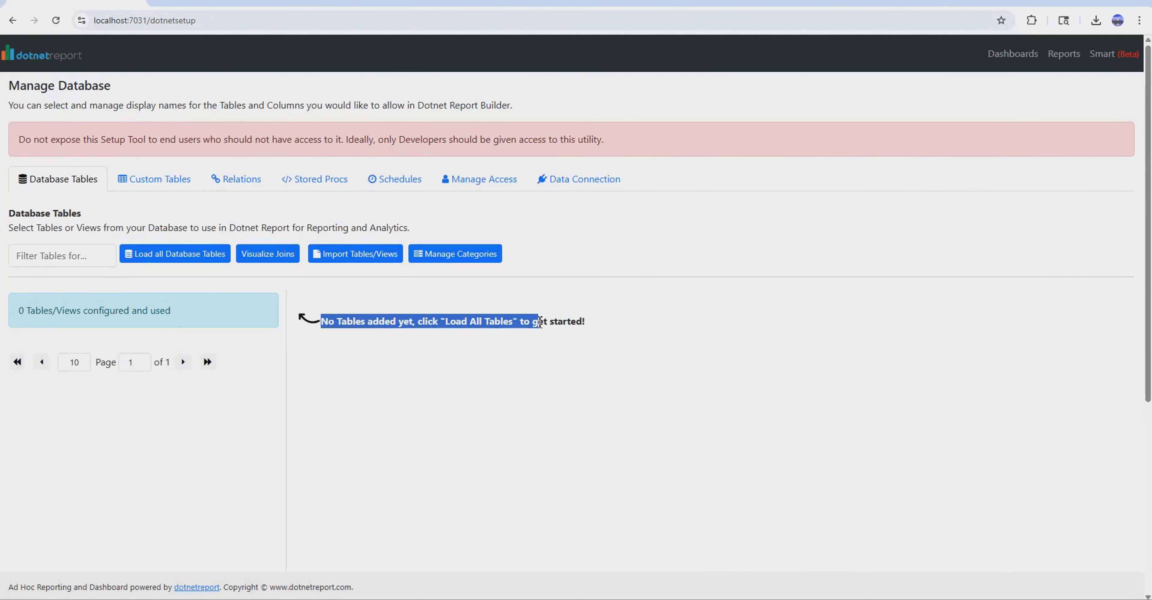
click(144, 264)
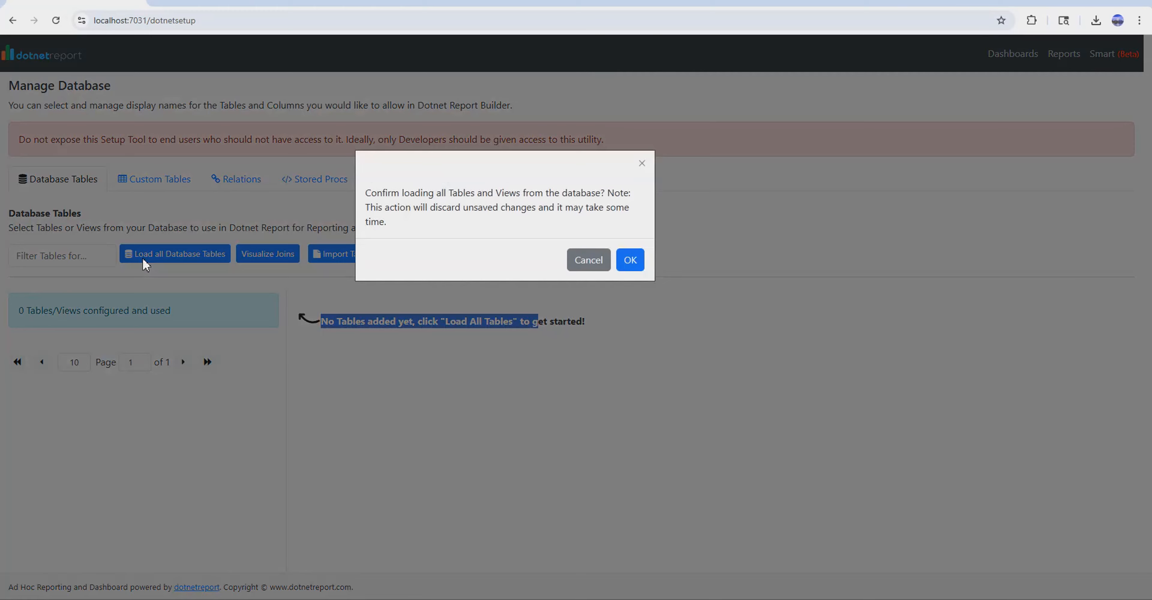
click(628, 268)
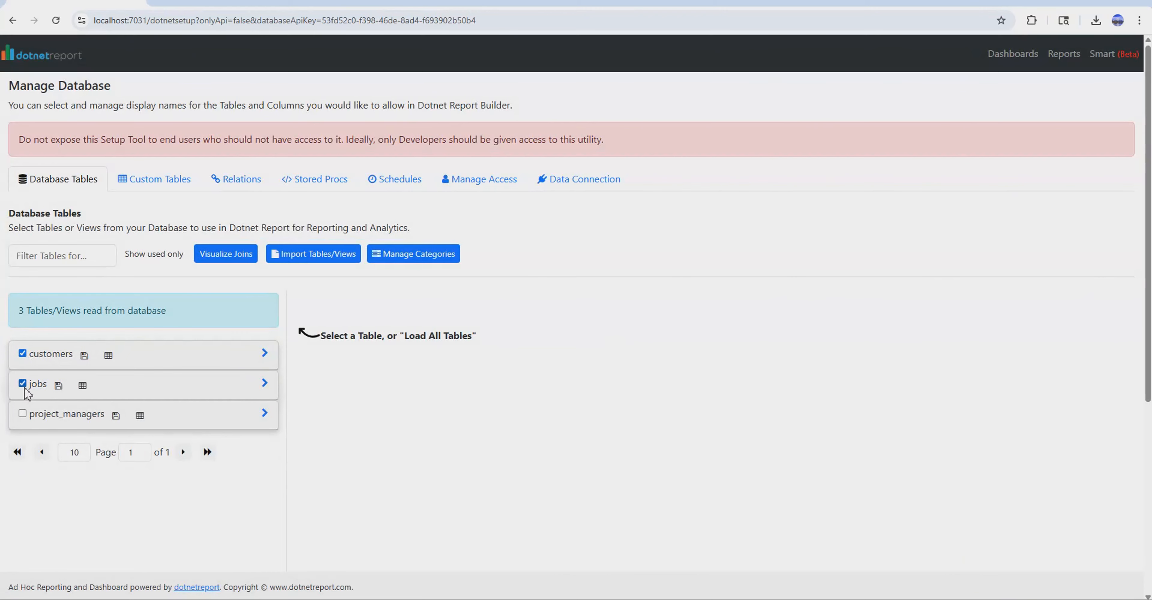
click(22, 413)
click(264, 354)
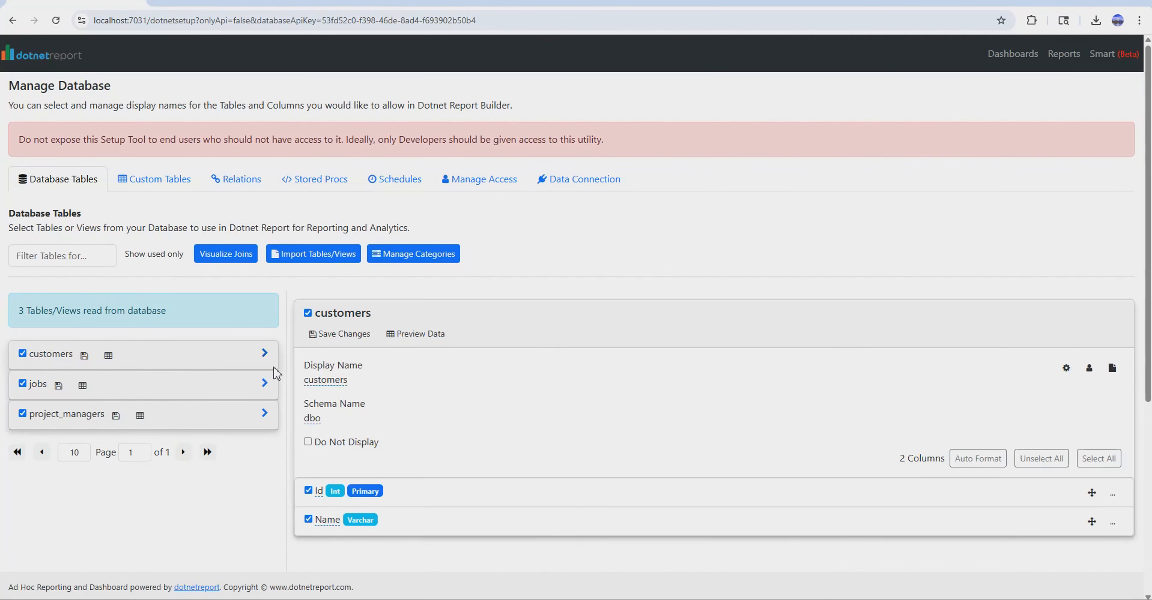
Set the display name of the project_managers table to Project Managers.
scroll(351, 415, down, 2)
click(264, 291)
click(264, 321)
click(358, 288)
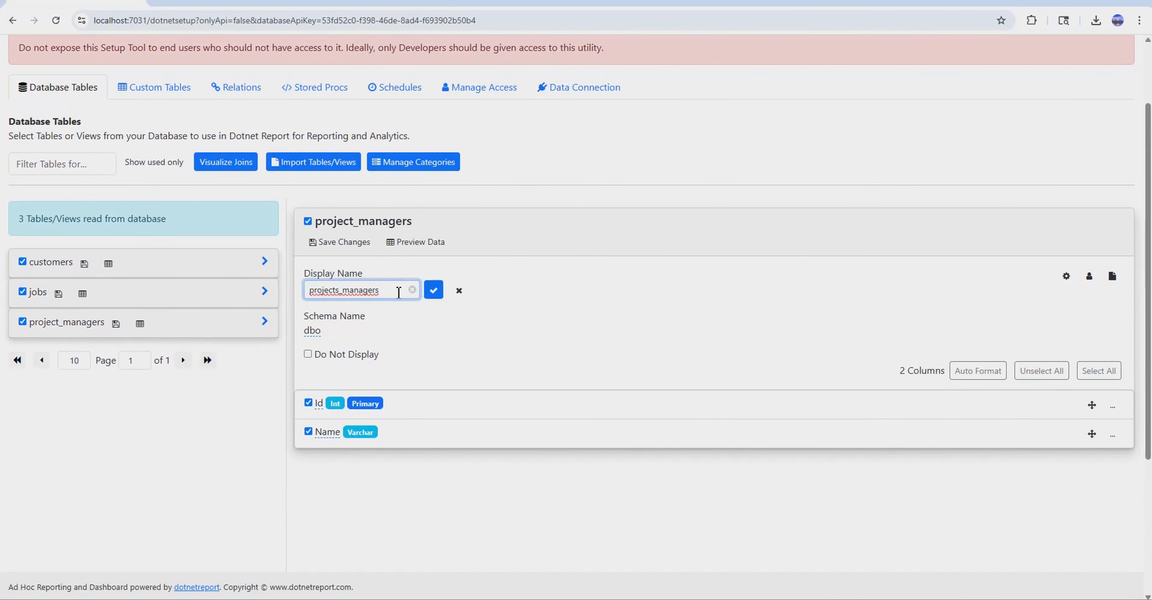
key(ctrl+a)
key(BackSpace)
text(Project Ma)
key(Return)
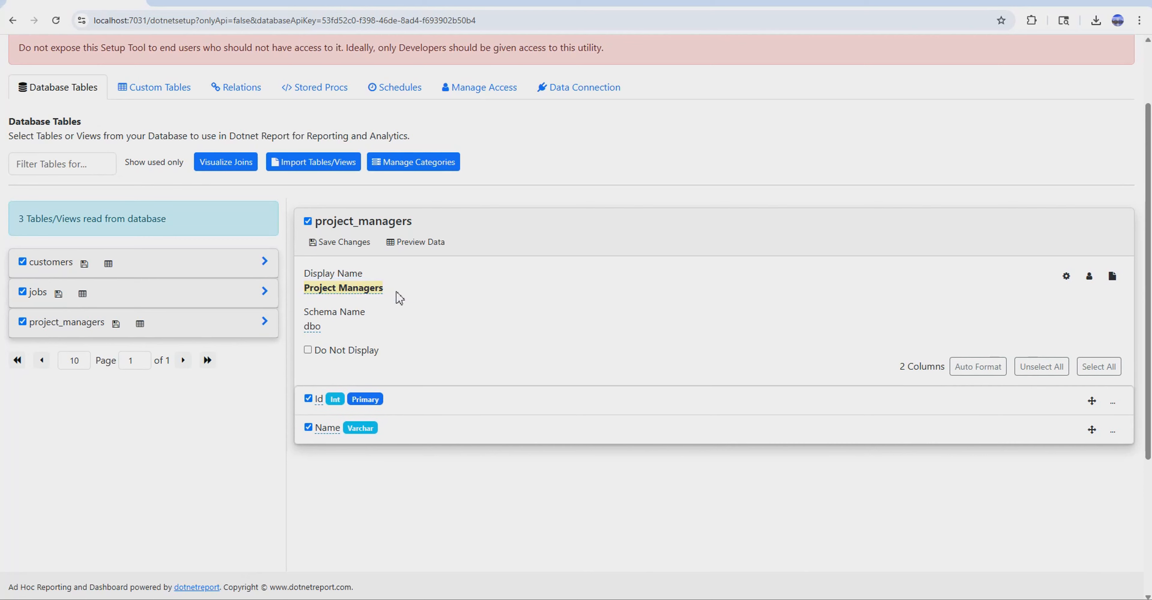
Set the display name of the jobs table to Jobs.
click(50, 295)
click(304, 292)
click(319, 288)
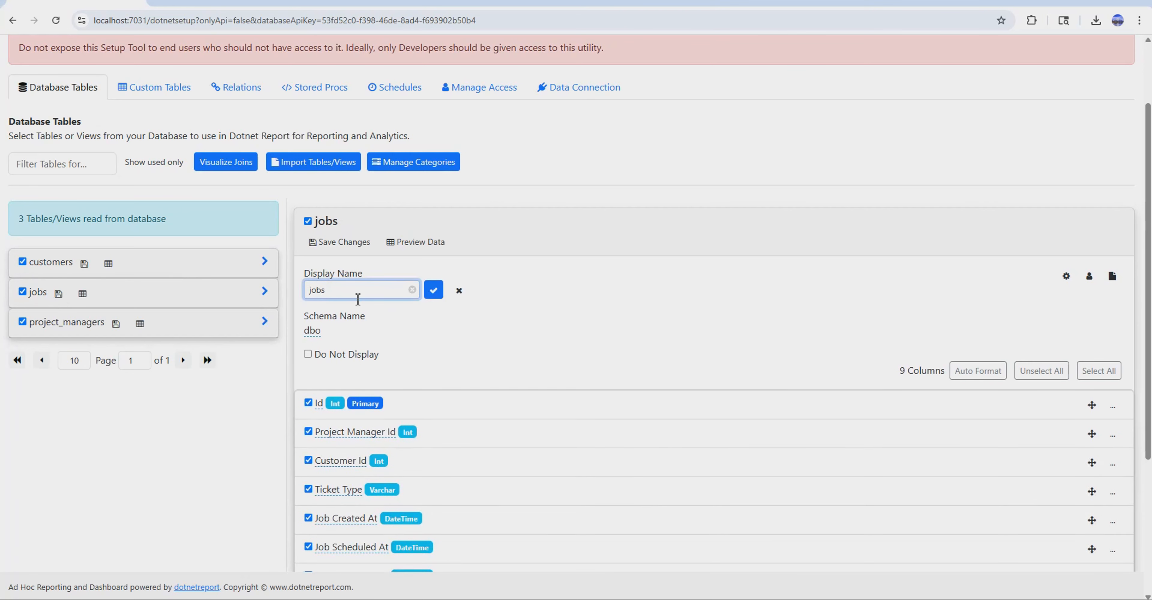
text(Jobs)
key(Return)
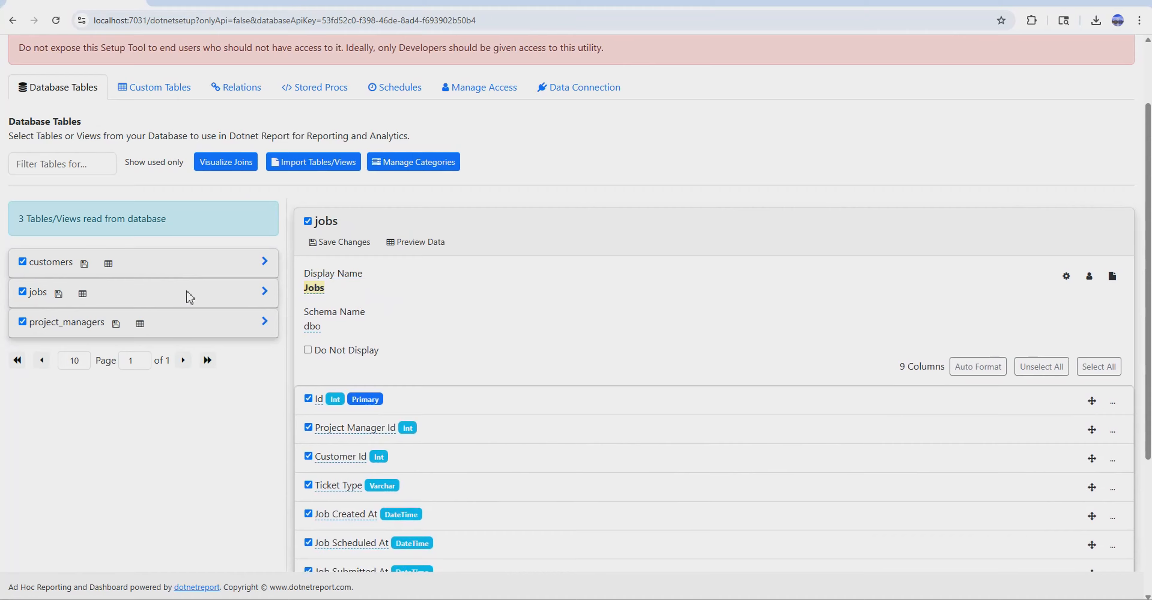
Save the changes to the customers, jobs and project_managers tables.
click(72, 273)
click(84, 263)
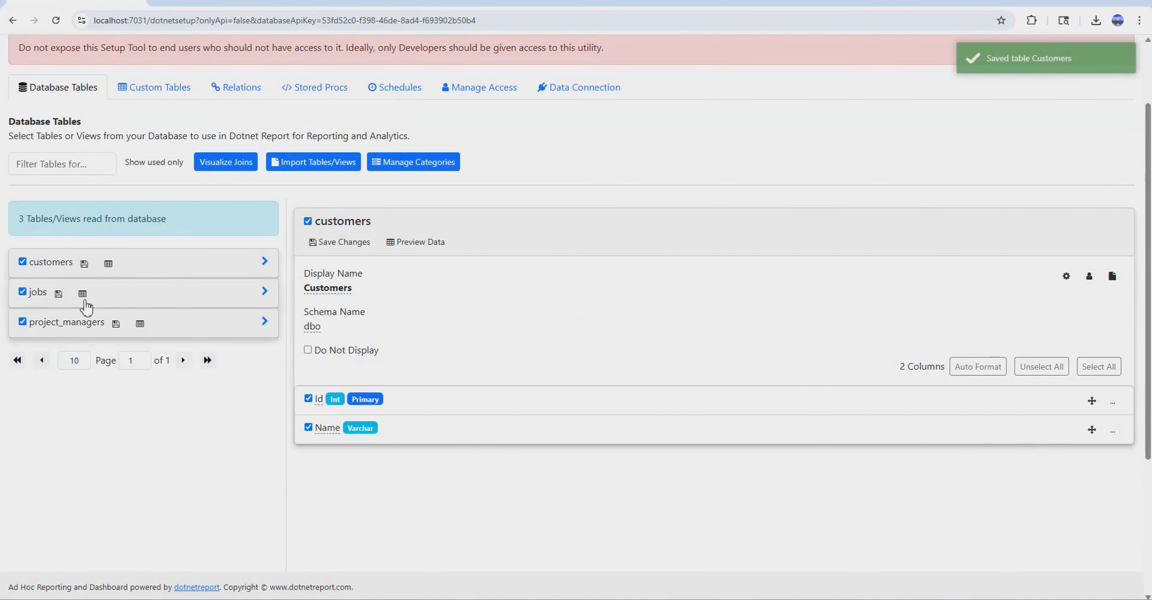
click(58, 293)
click(115, 323)
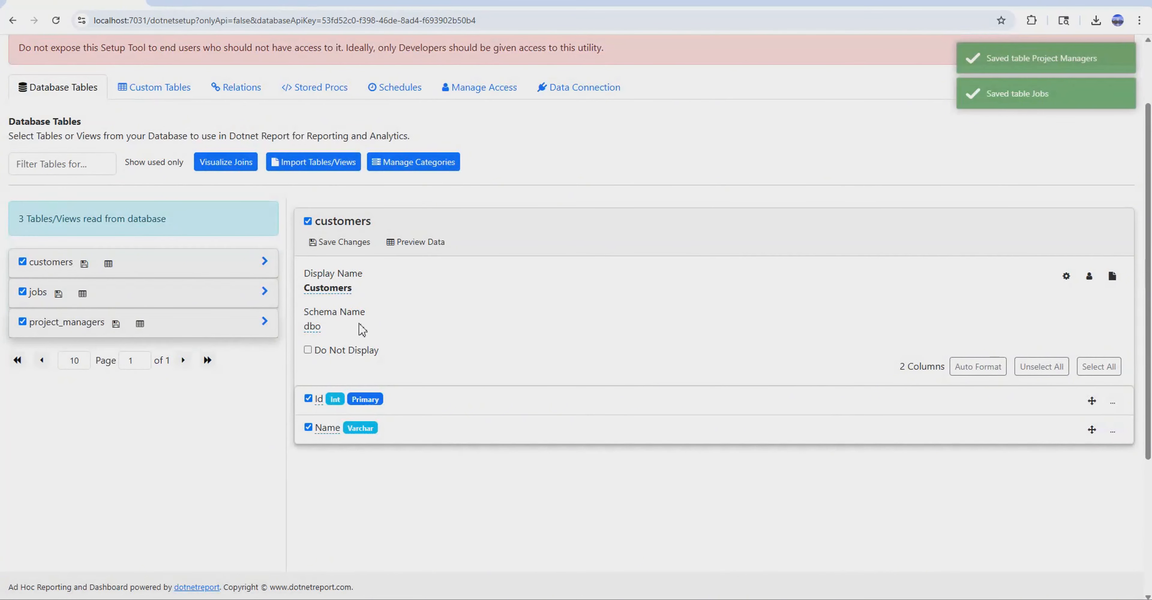
Automatically add the suggested joins for fields ending in Id to the database relations and save the joins.
click(227, 91)
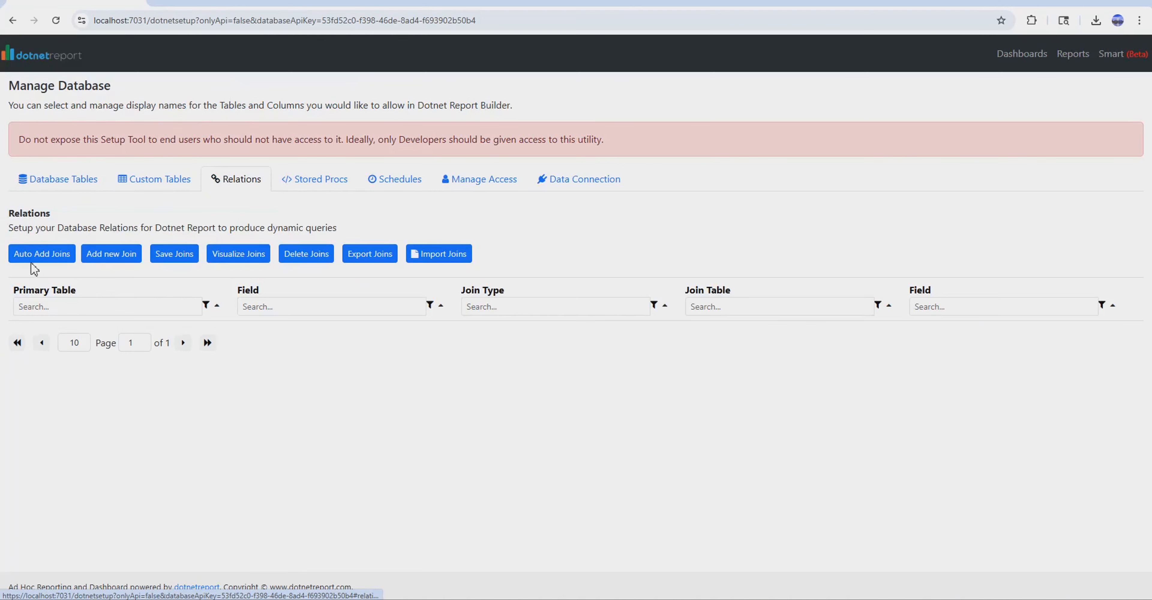
click(42, 254)
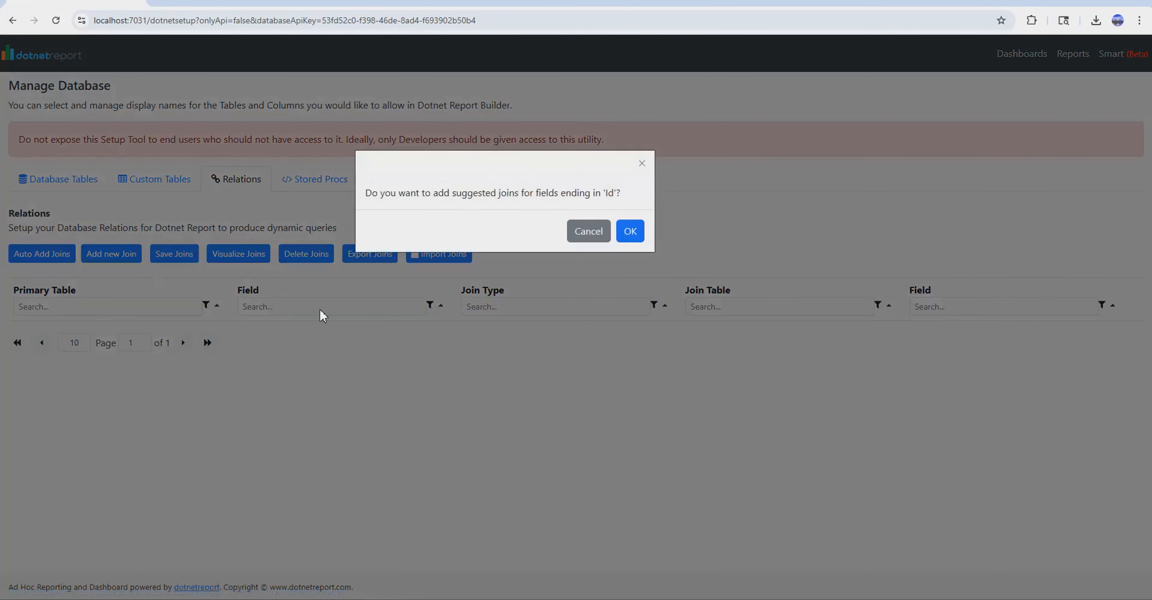
click(632, 230)
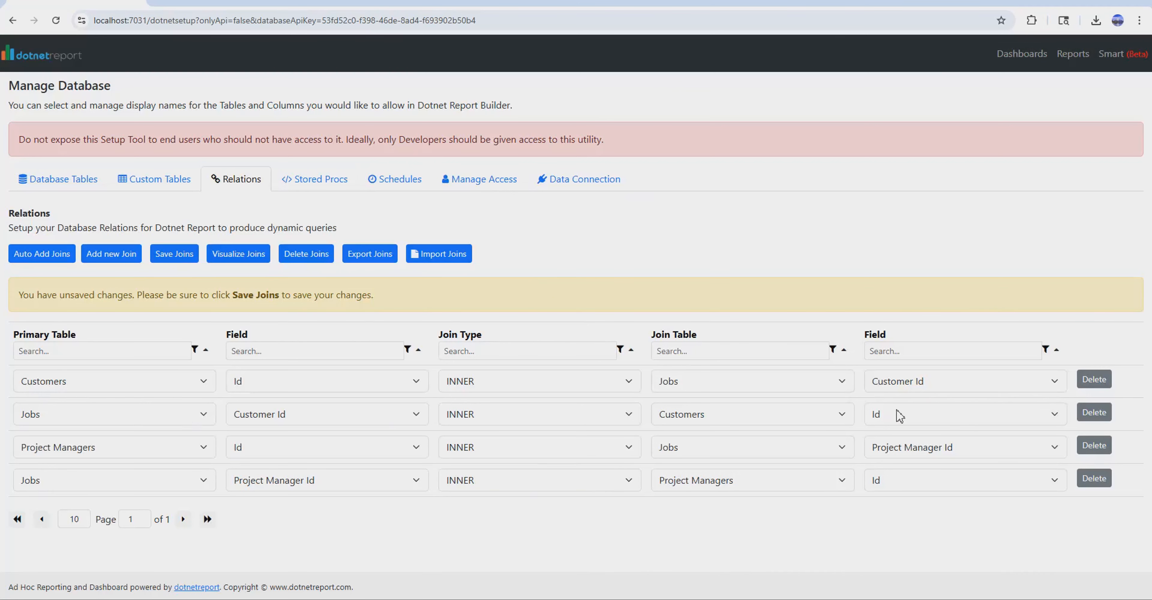
click(172, 258)
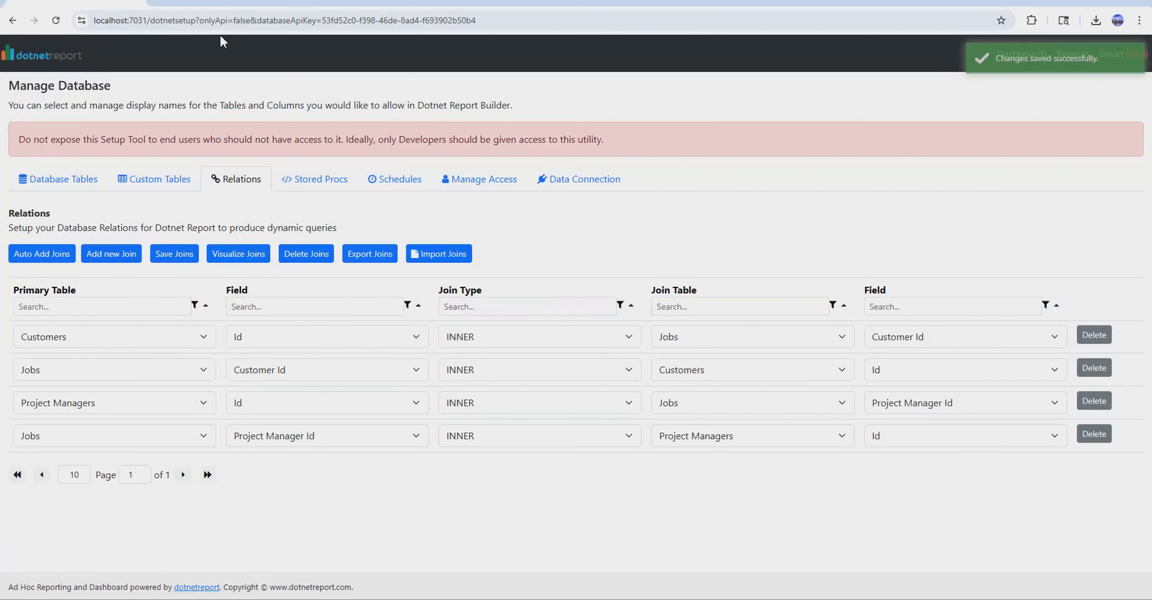
Open the site's /dotnetreport page and start a new report.
drag(178, 20, 503, 20)
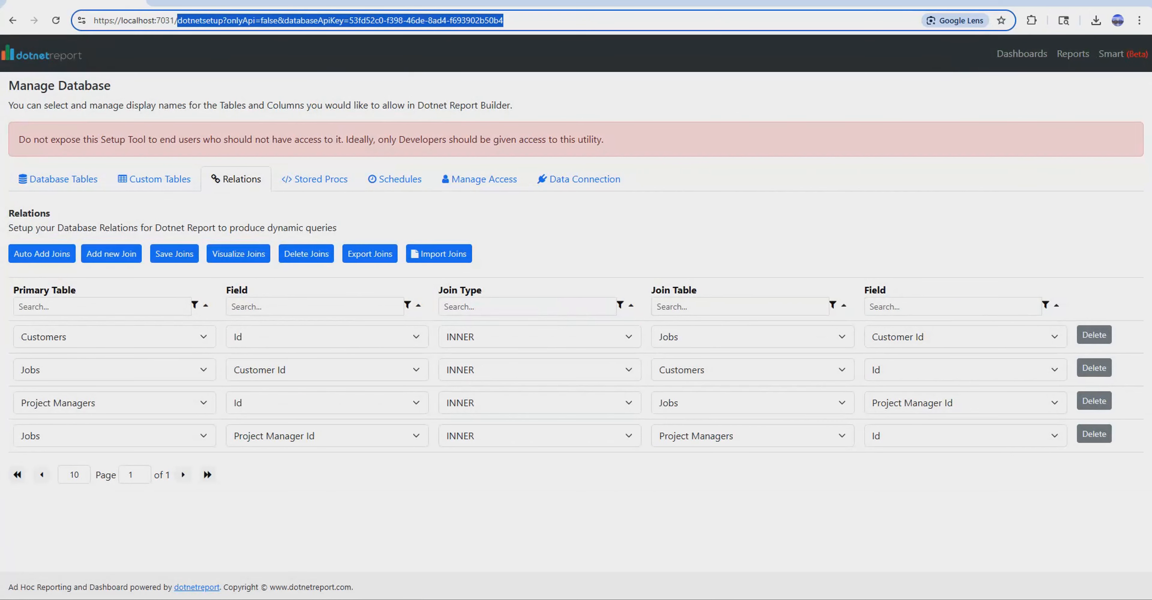
text(dotnetrepor)
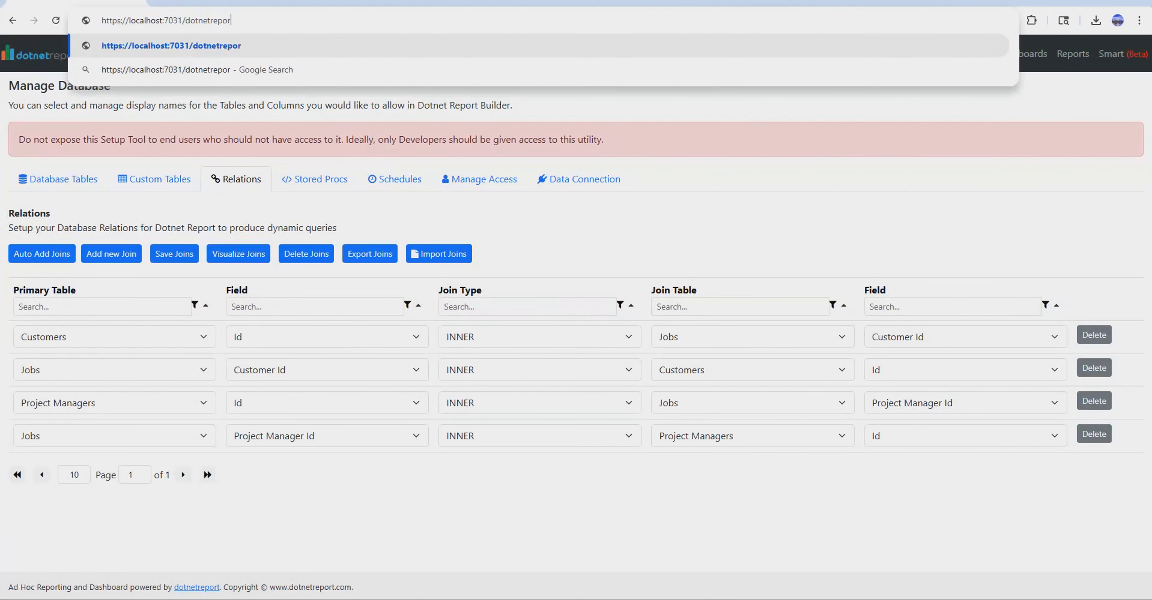
text(t)
key(Return)
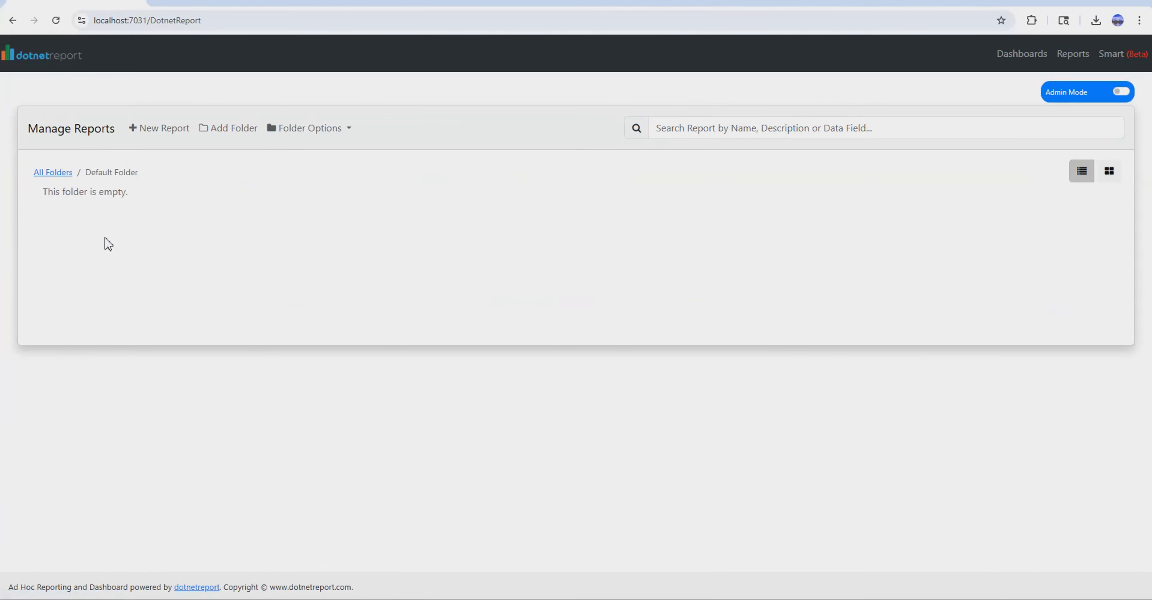
click(156, 130)
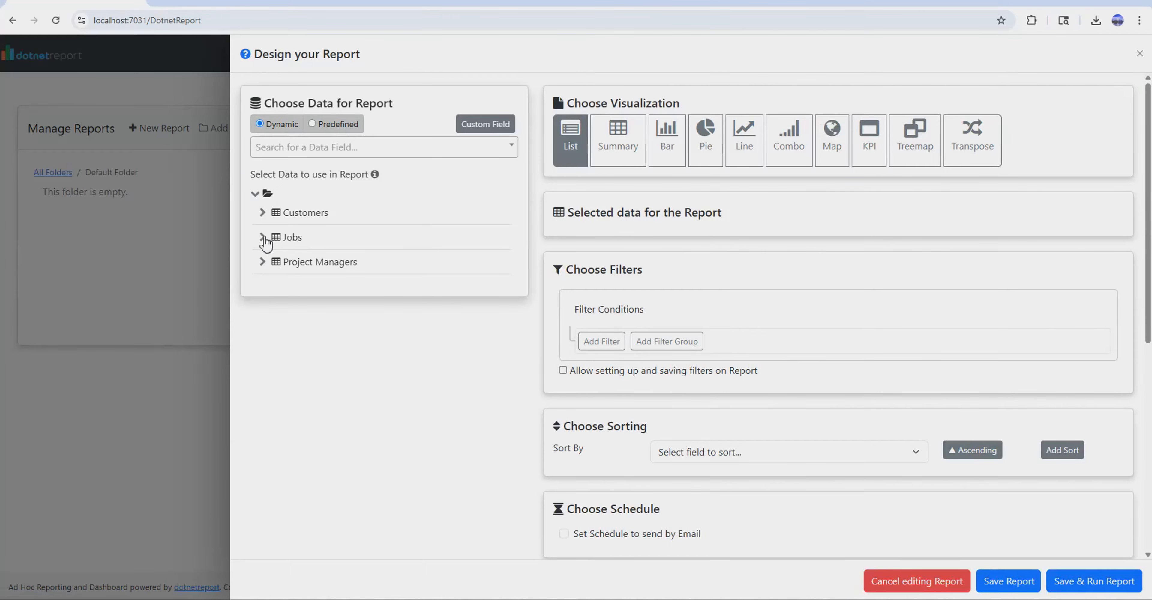
Add Ticket Type, Job Created At and Job Status from Jobs, plus Name from Customers and from Project Managers, to the report.
click(264, 239)
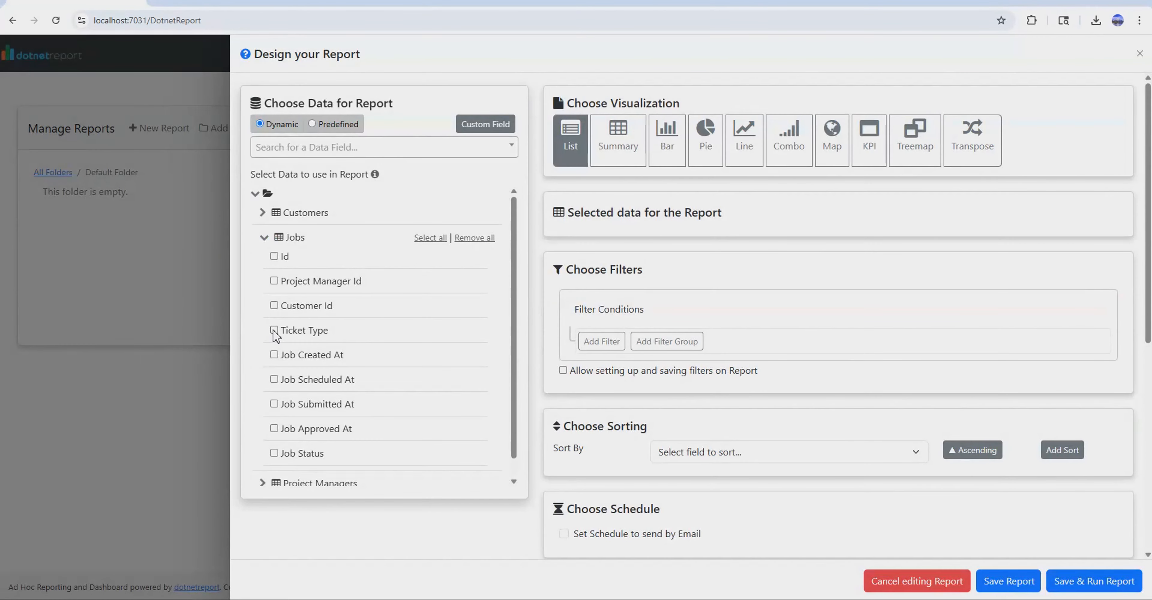
click(275, 331)
click(274, 356)
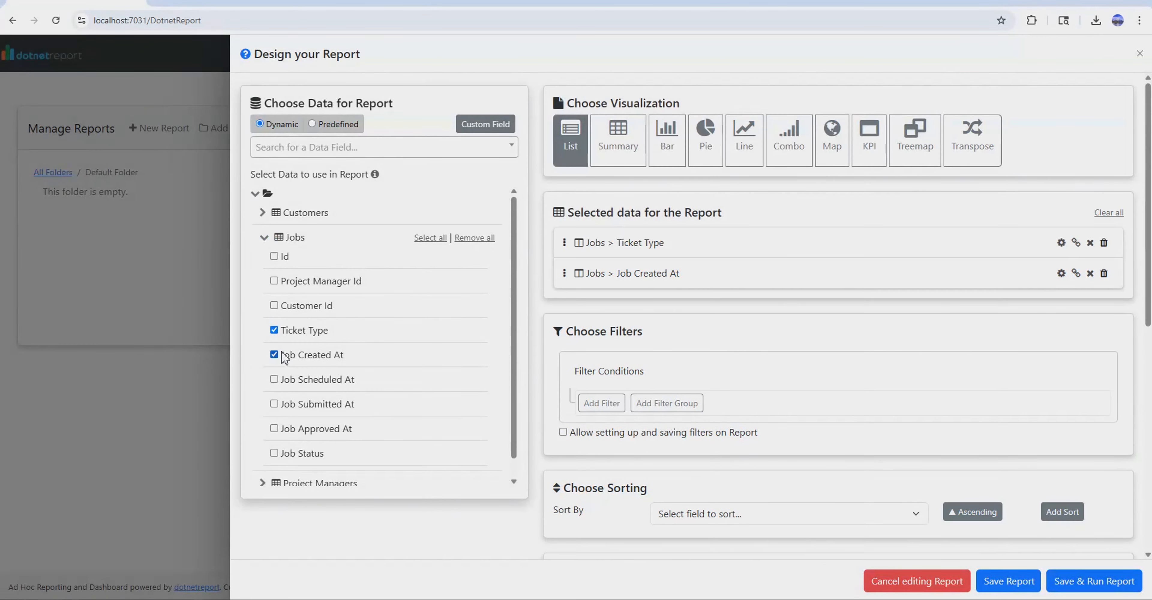
click(275, 454)
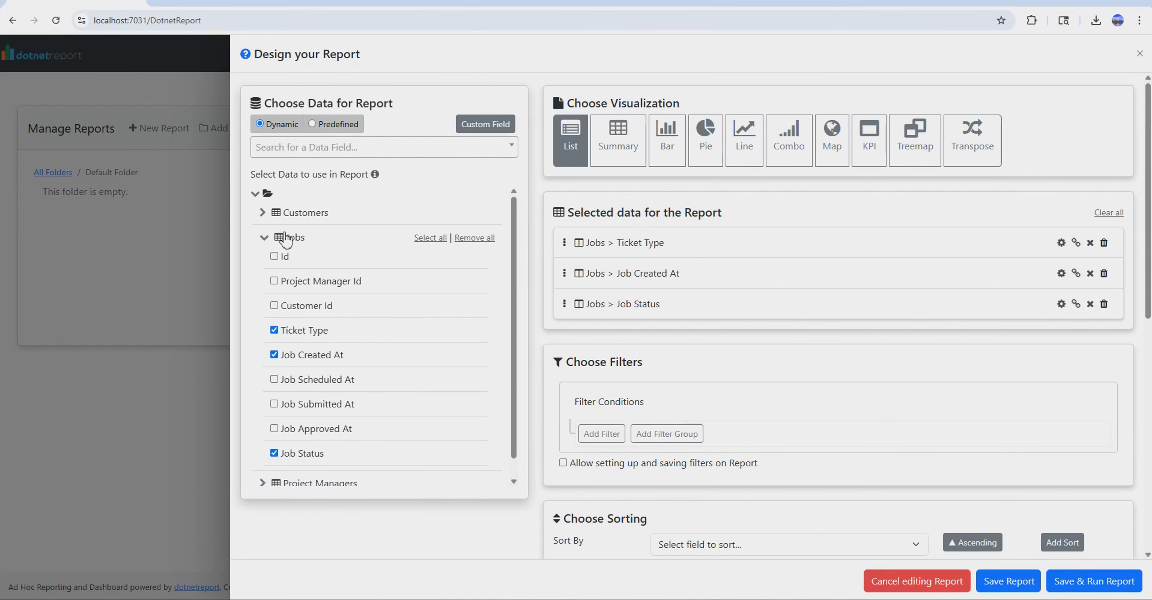
click(263, 213)
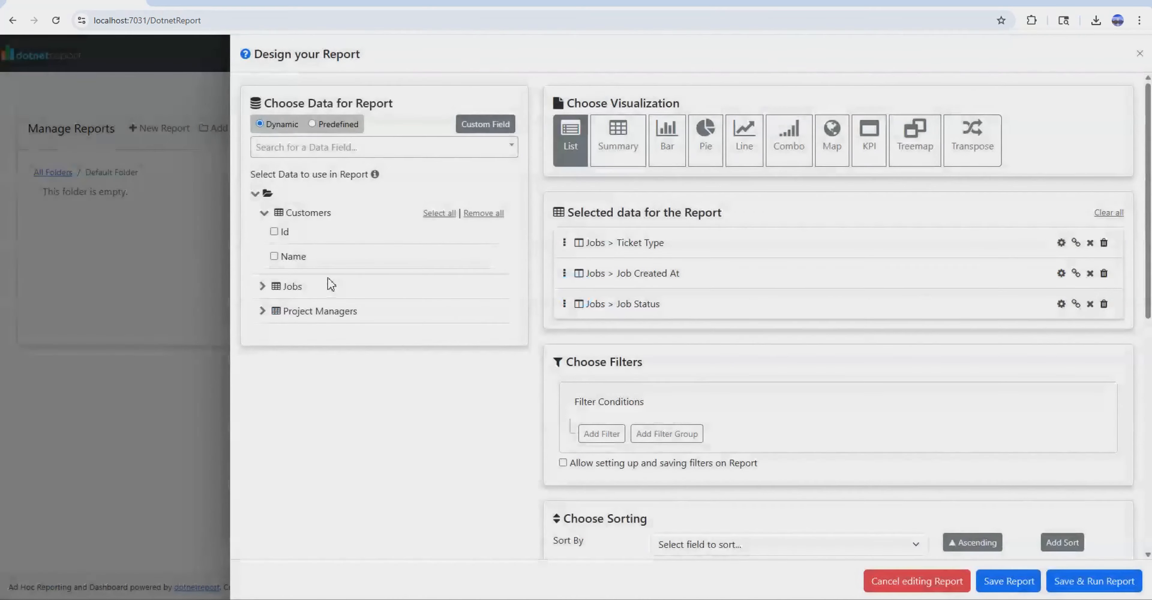
click(274, 257)
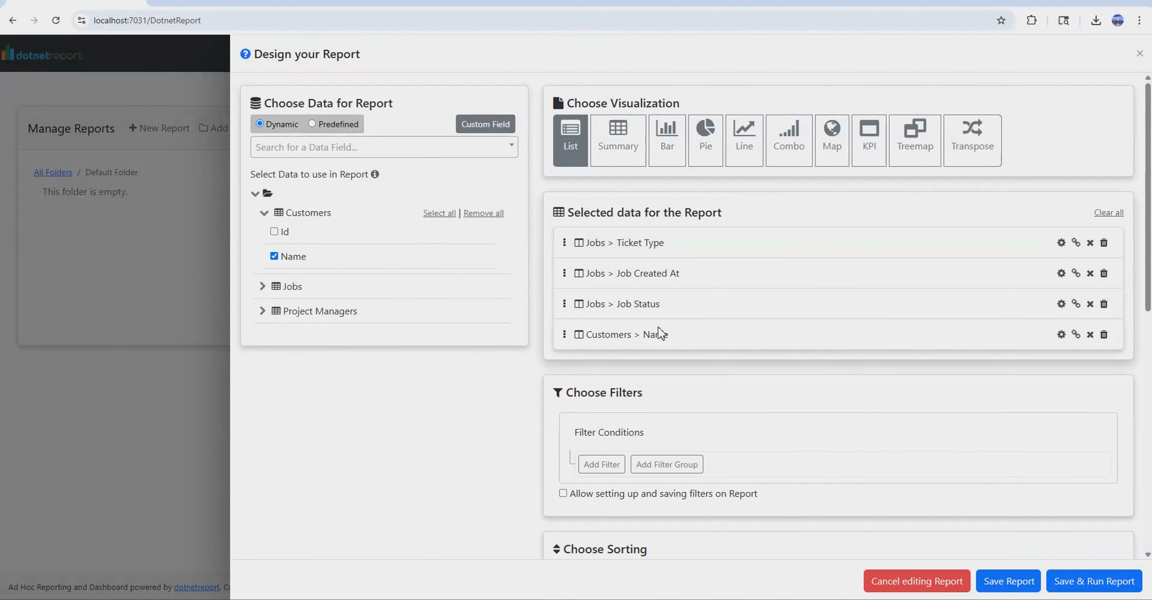
click(263, 311)
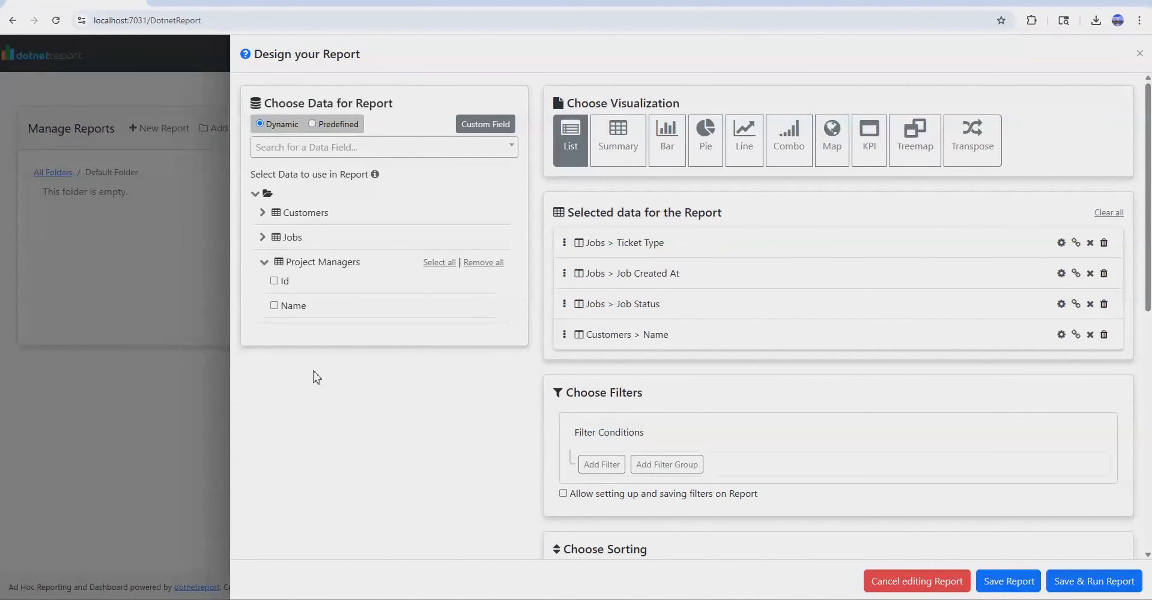
click(275, 306)
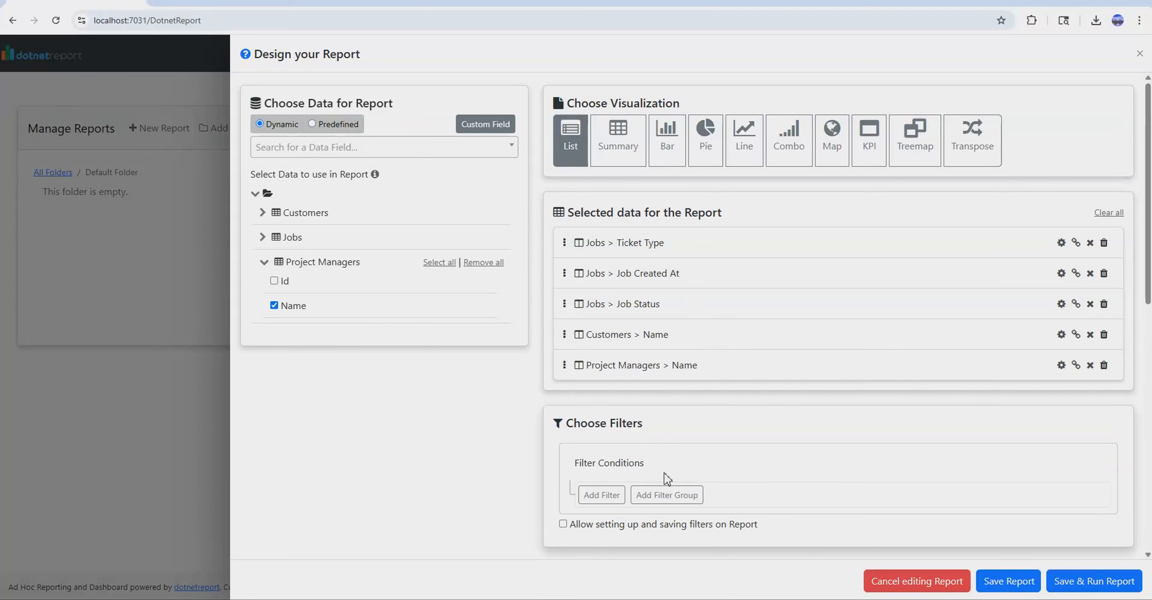
Name the report List of Jobs.
scroll(720, 527, down, 4)
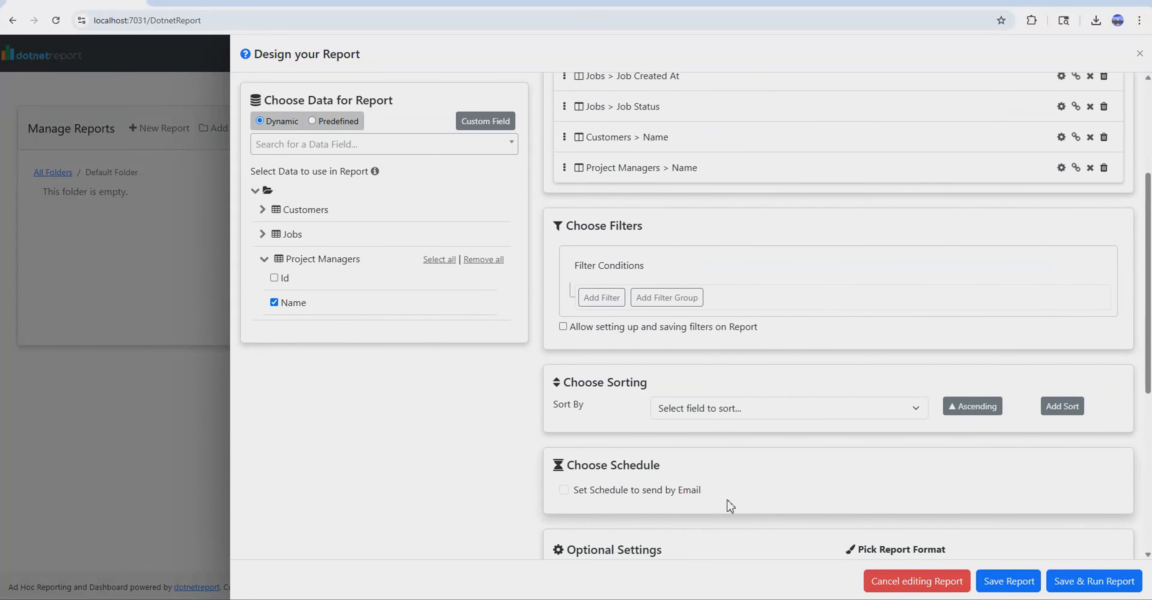
scroll(728, 506, down, 3)
scroll(729, 505, down, 4)
click(697, 393)
text(List of Jobs)
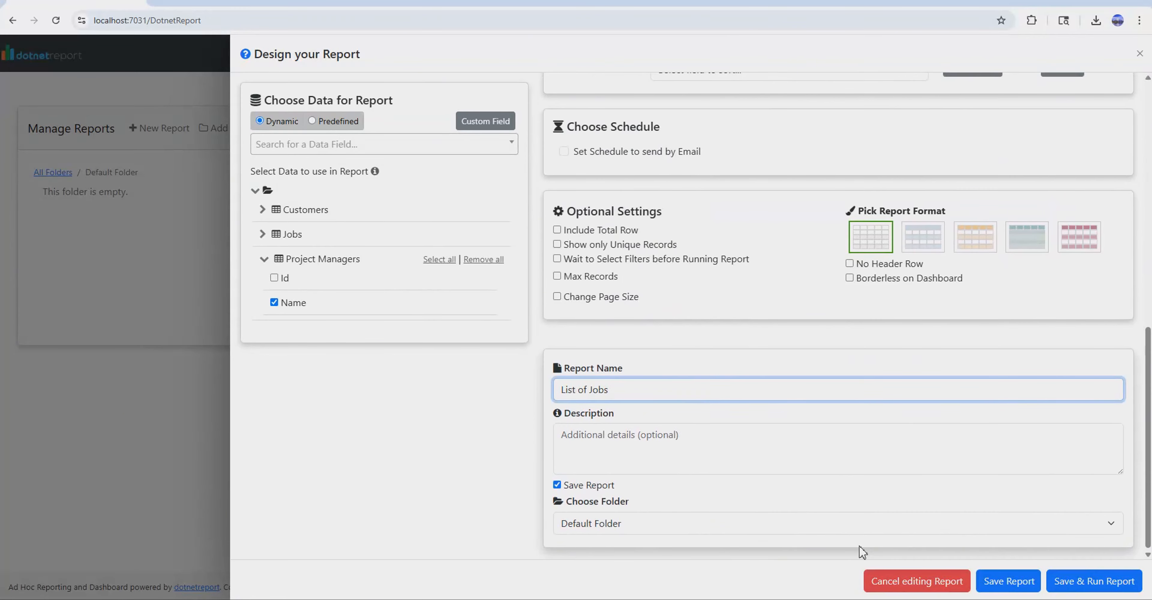
Save and run the report, and sort its rows by Job Created At in ascending order.
click(1089, 581)
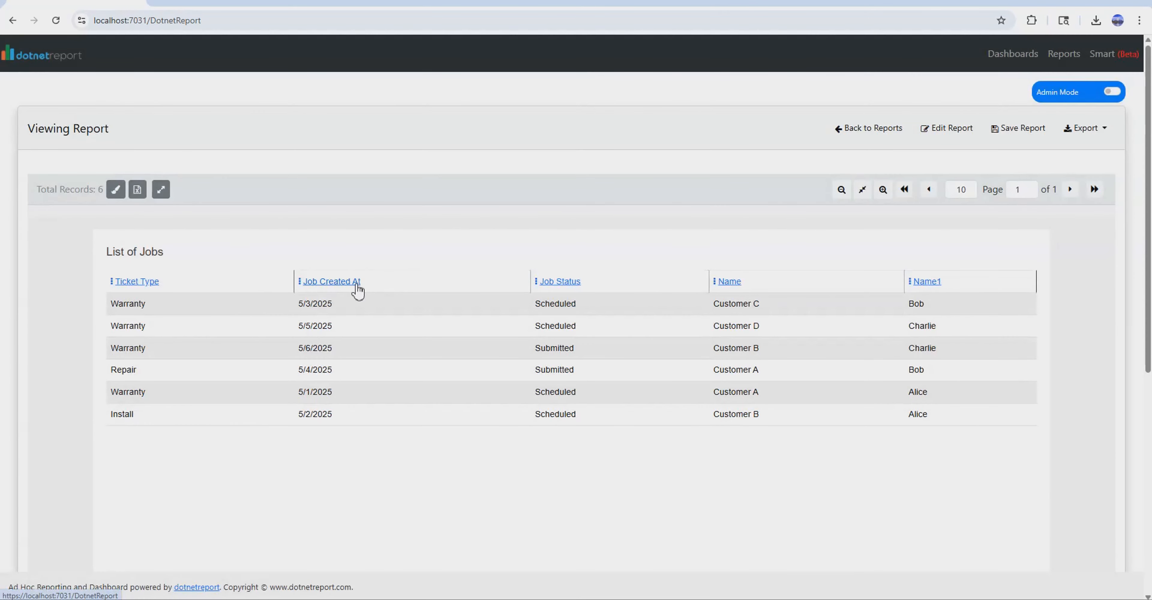
click(357, 286)
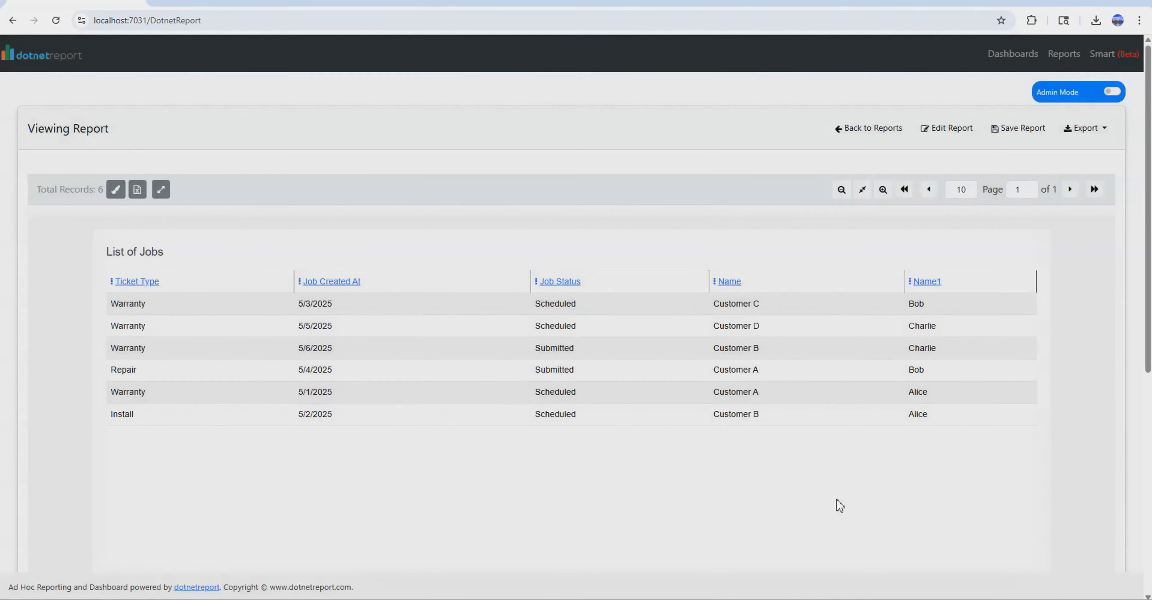
click(358, 283)
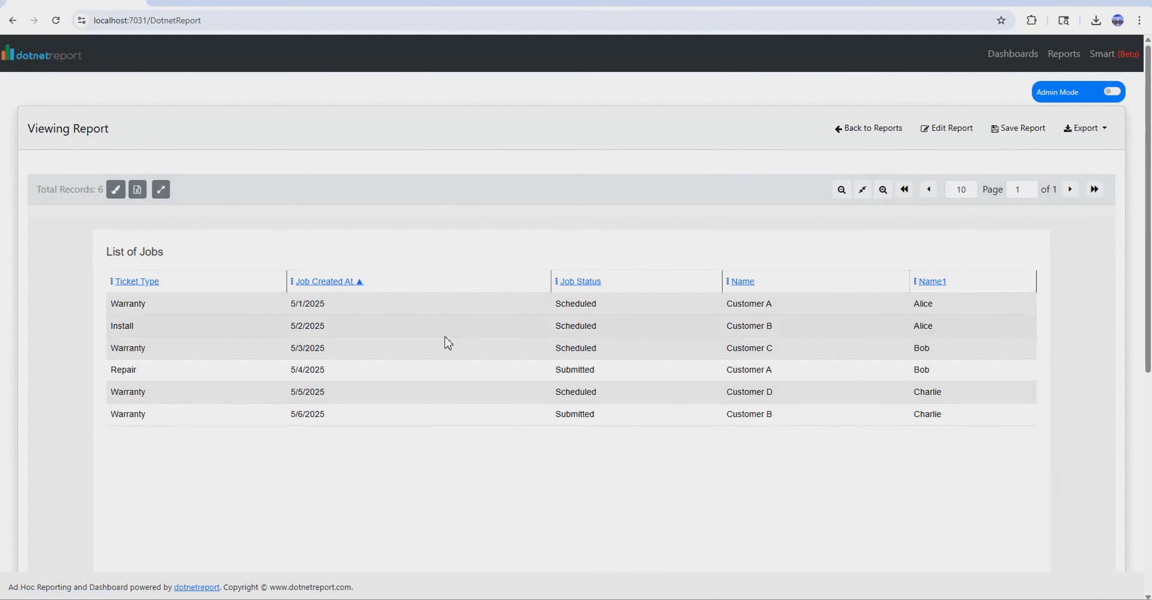
Rerun the report as a Summary grouped by Job Status with Ticket Type as Count and other fields Only in Detail, and expand the Scheduled row.
click(966, 132)
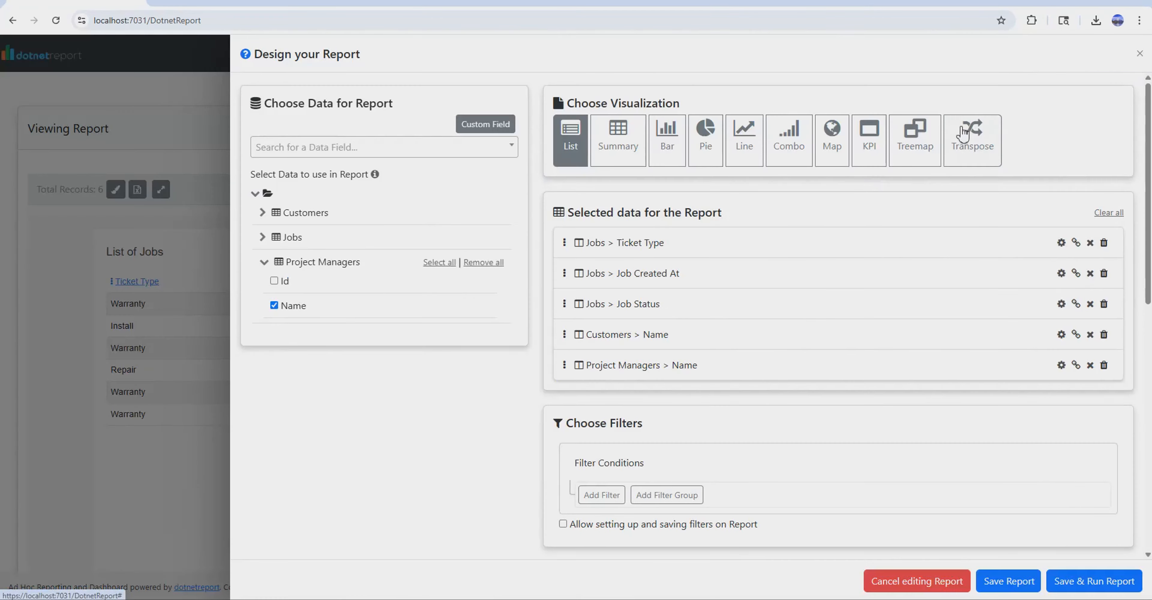
click(620, 147)
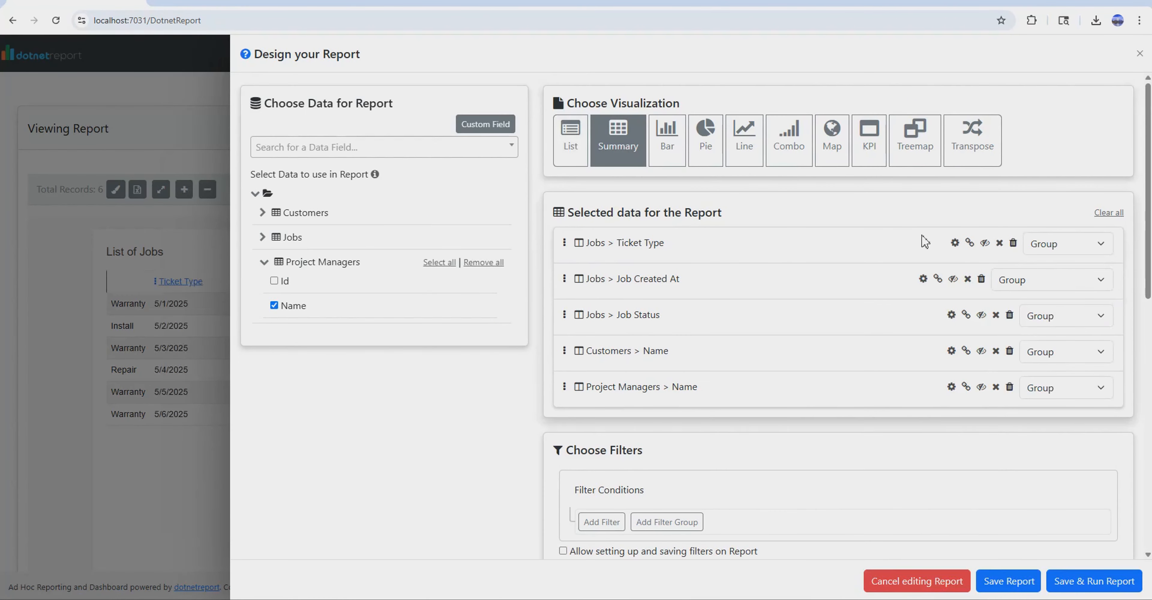
drag(565, 315, 576, 243)
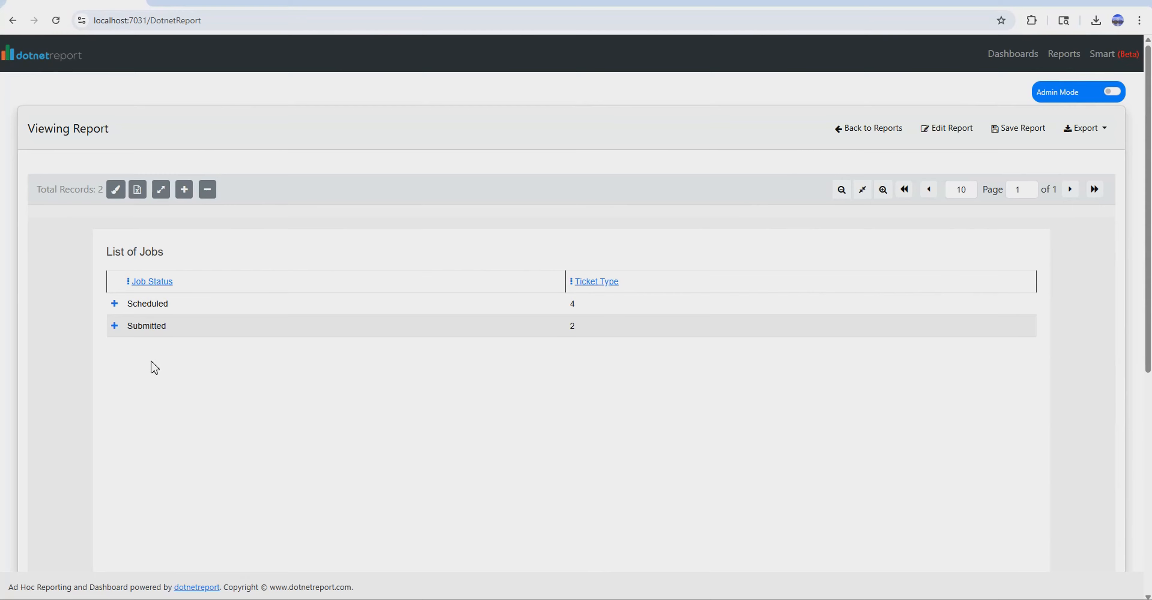
click(114, 304)
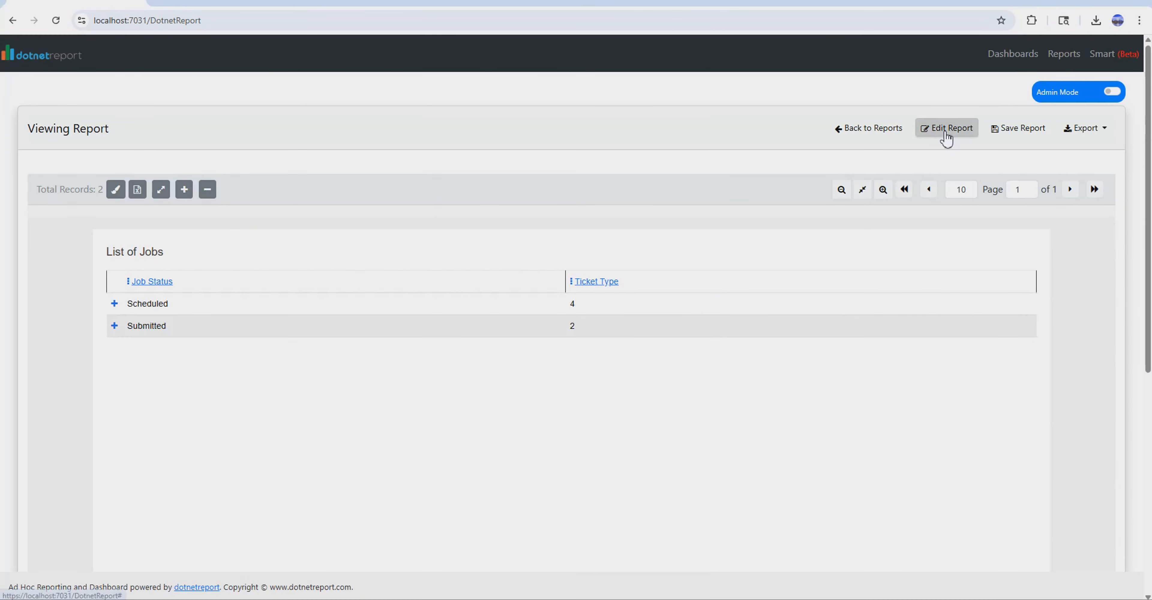
Change the report's visualization to Bar, and save and run it.
click(946, 135)
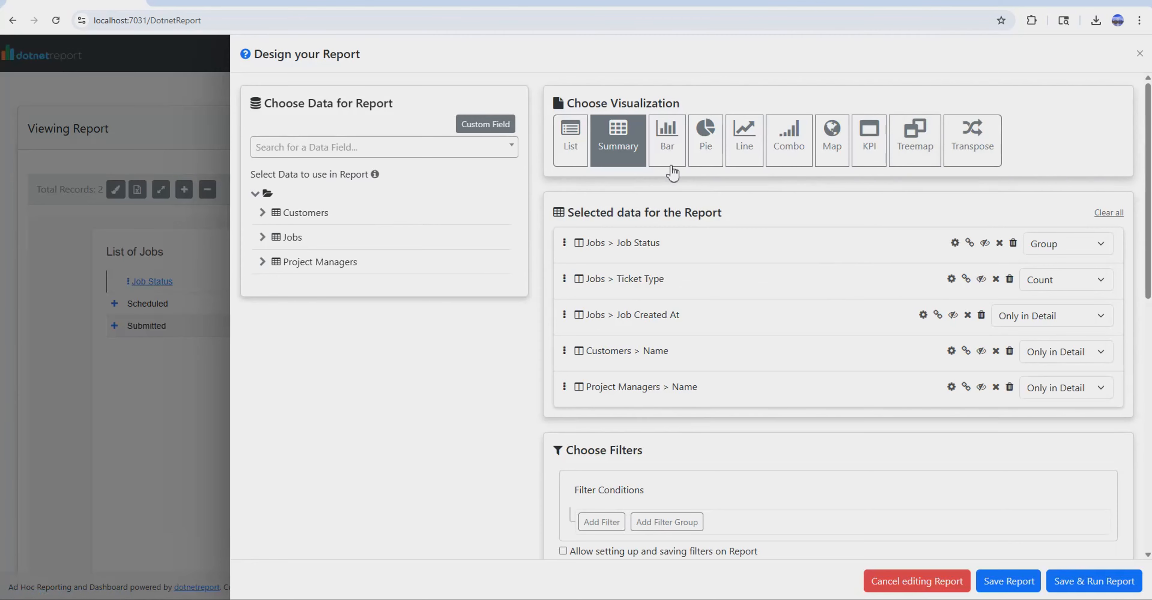
click(671, 147)
click(1094, 581)
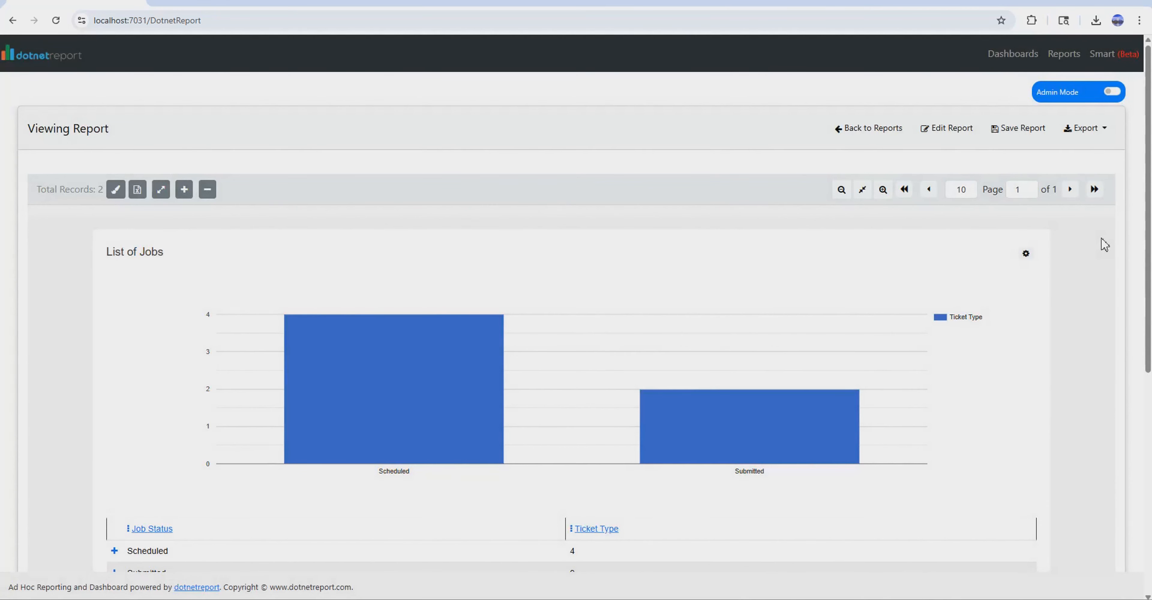
Make the report's bar chart horizontal in its chart settings.
scroll(1104, 245, down, 3)
click(1025, 115)
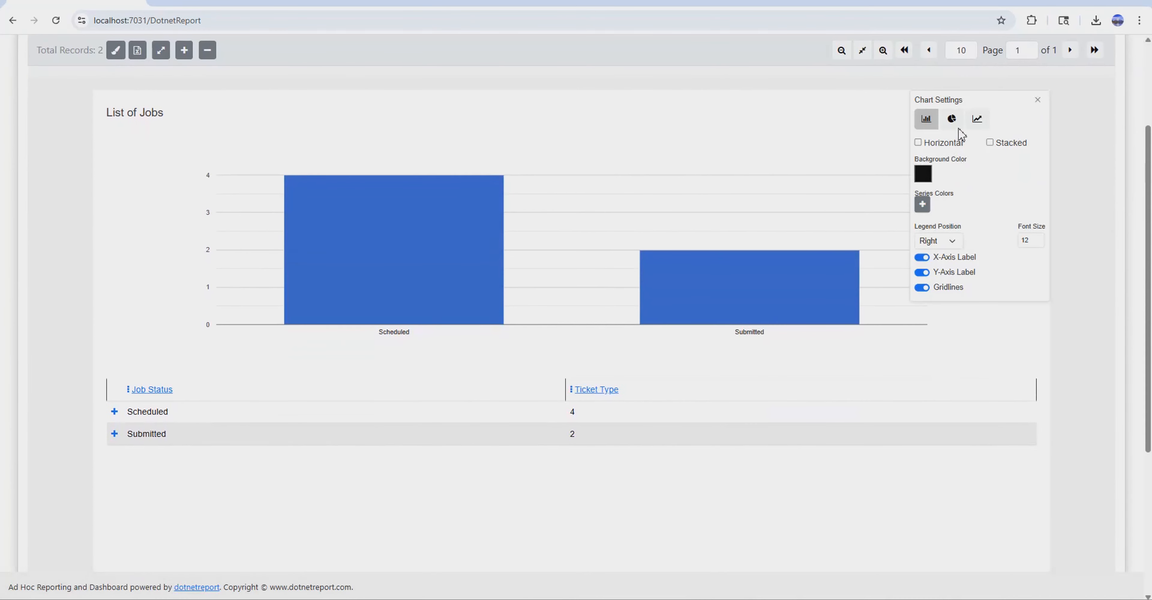
click(944, 143)
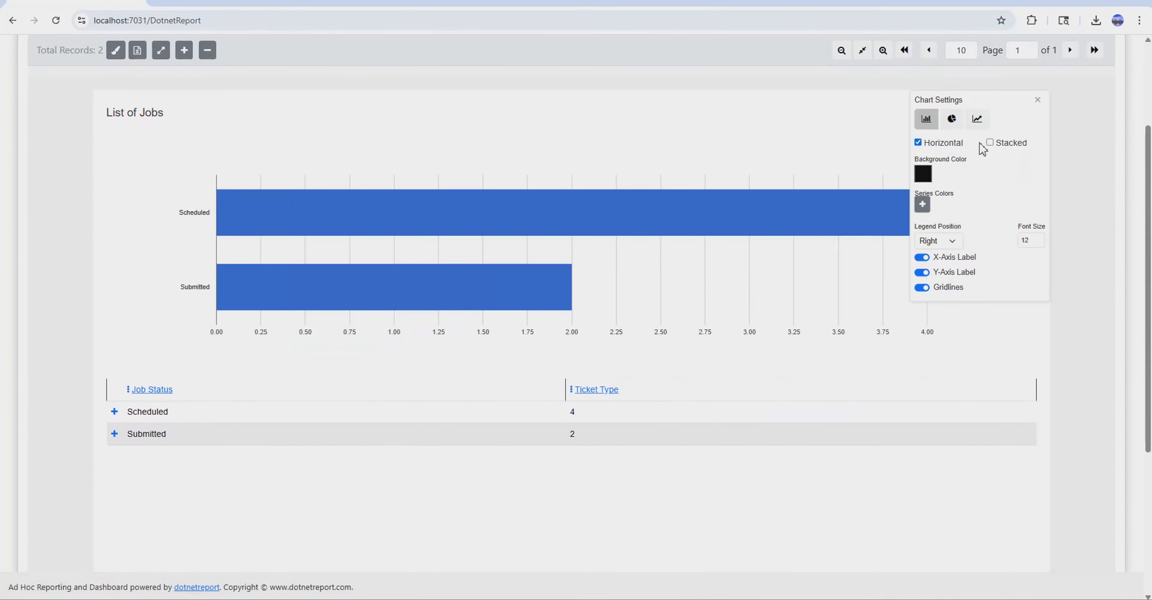
Try the light blue report format, and apply the dark pink format instead.
scroll(317, 188, up, 2)
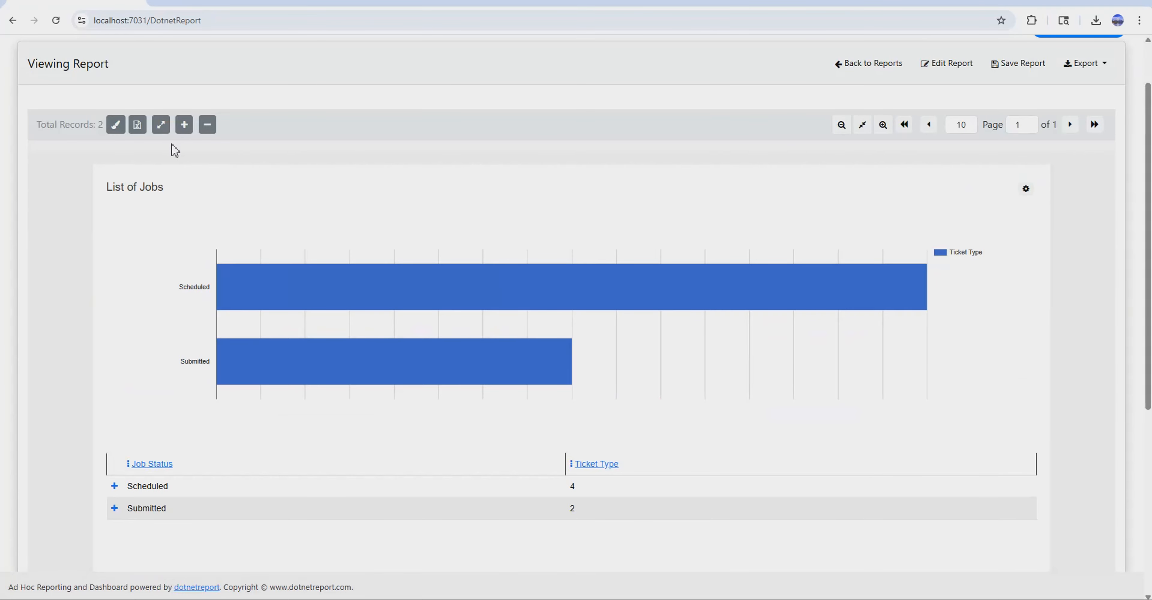
click(117, 129)
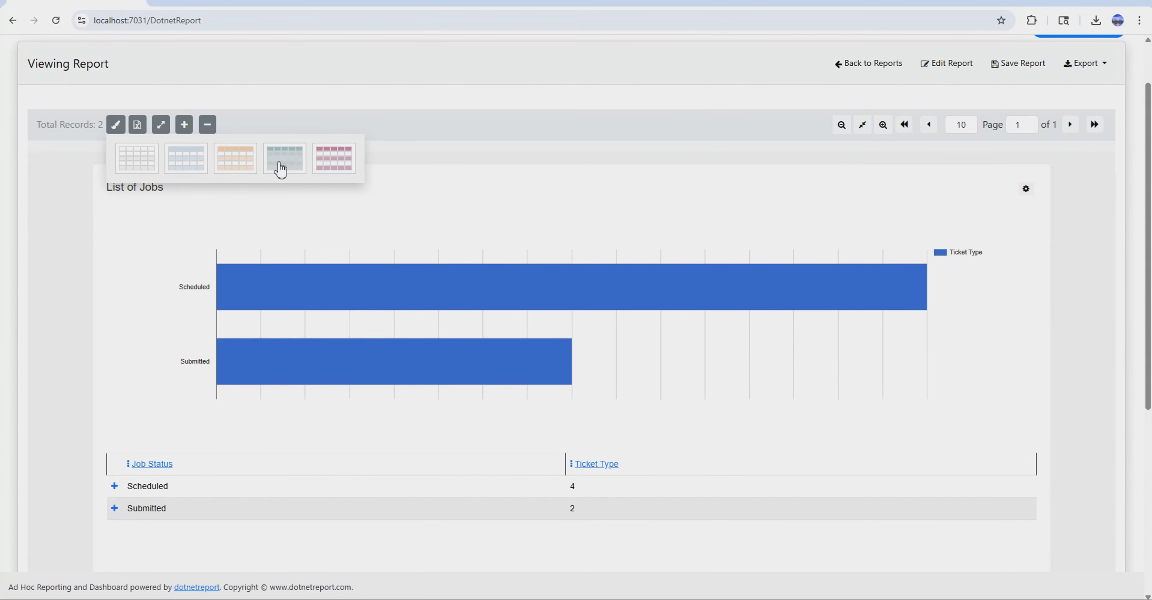
click(186, 168)
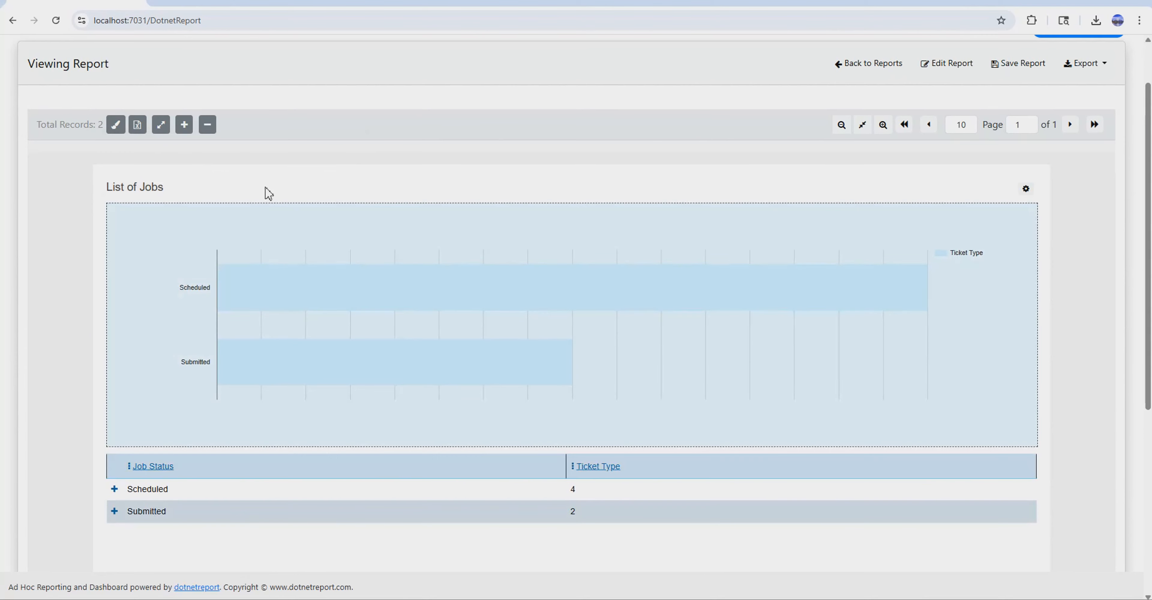
click(118, 128)
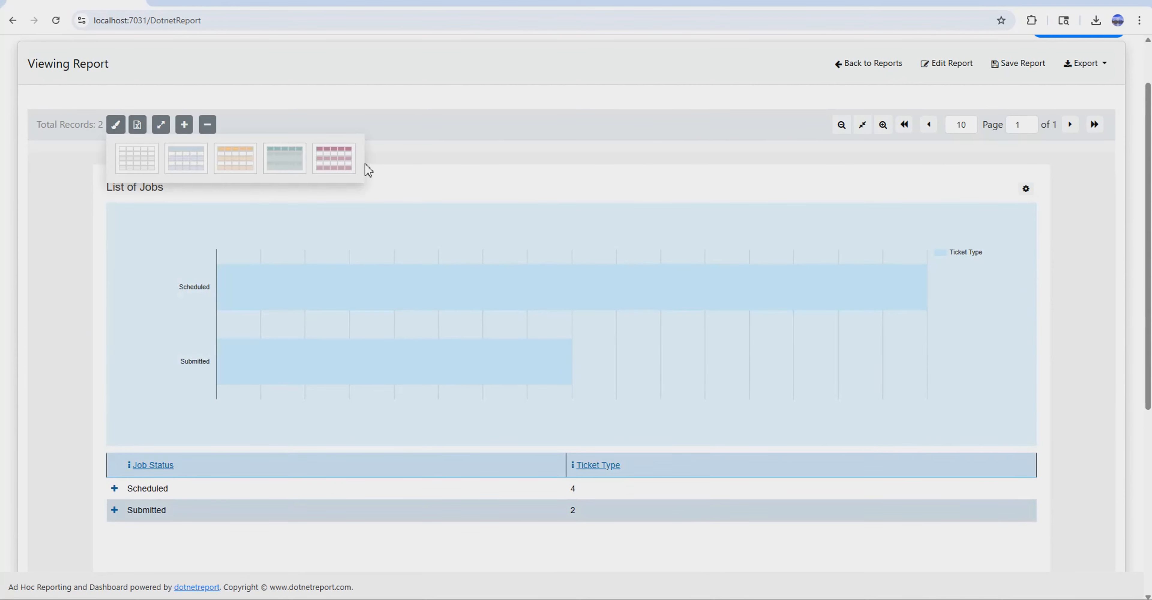
click(334, 159)
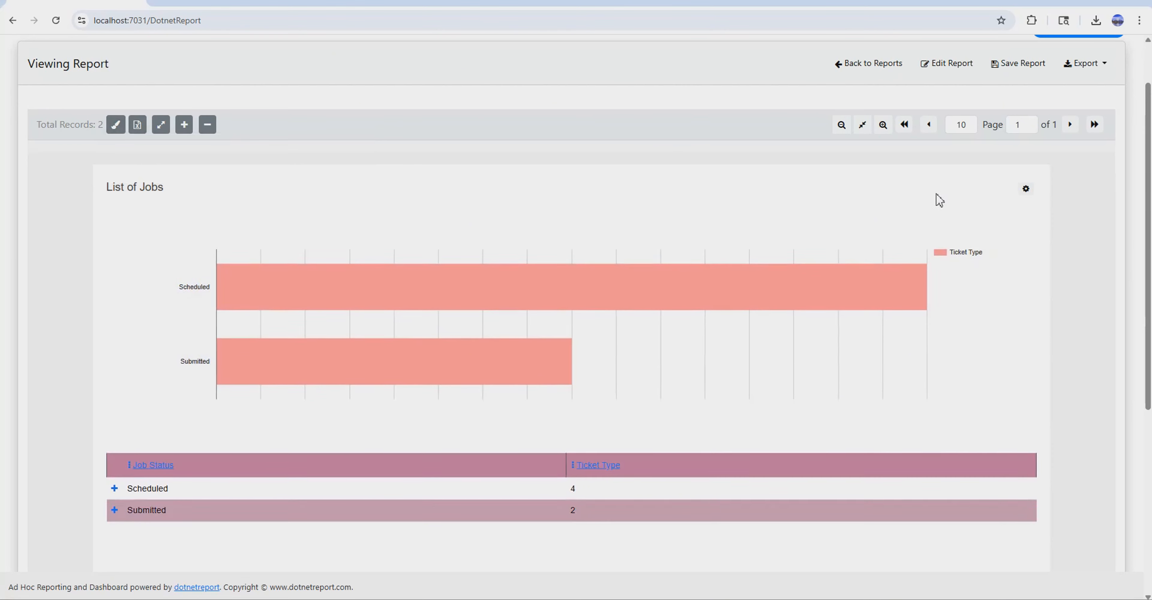